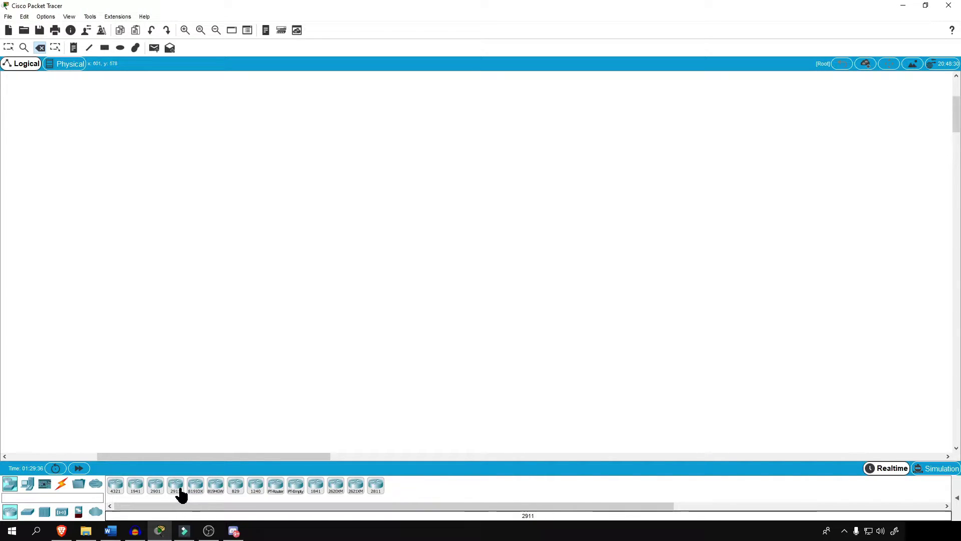
Step: Place three 2911 routers: Router10 at left, Router11 at top, Router12 at lower right
click(176, 484)
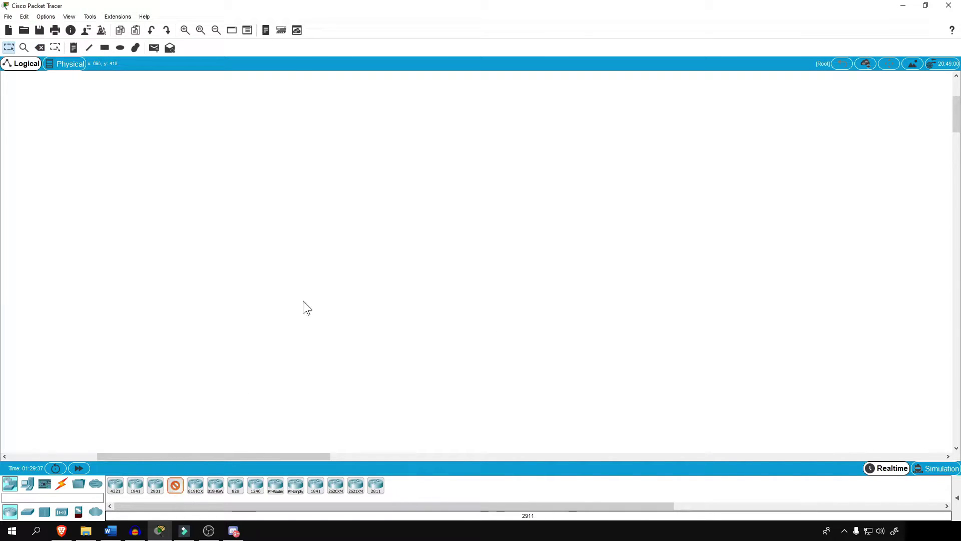
click(302, 329)
click(175, 484)
click(443, 159)
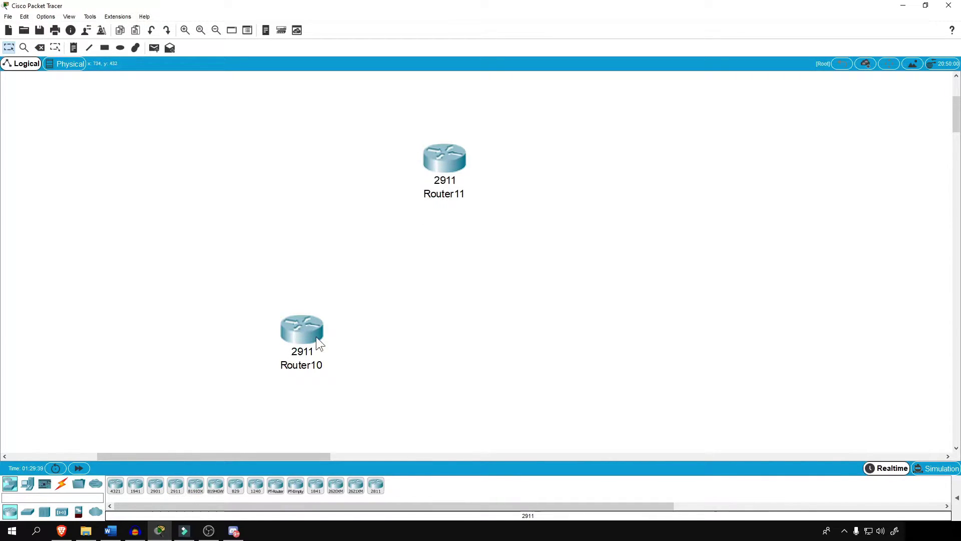
click(175, 483)
click(576, 331)
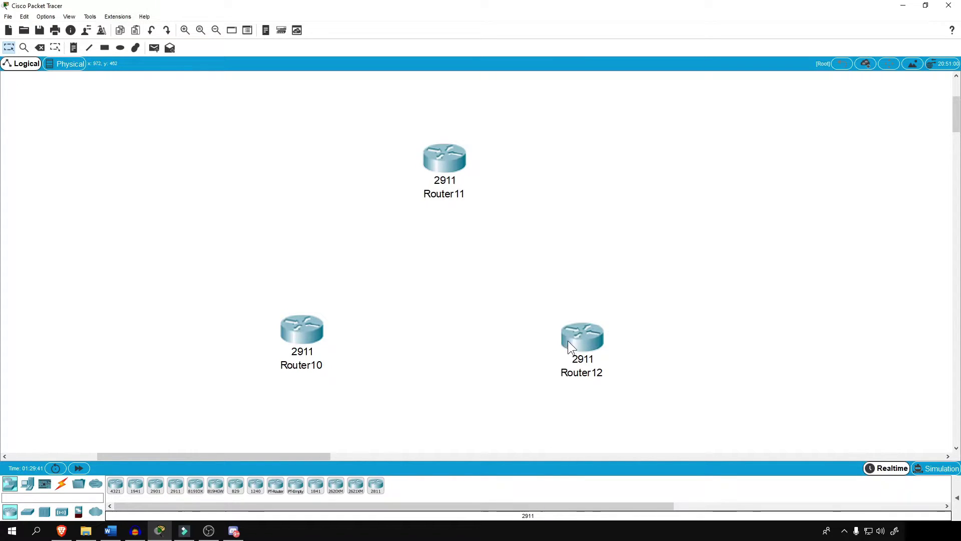
Step: Raise Router11 slightly and bring up Router10's device window
drag(456, 171, 453, 152)
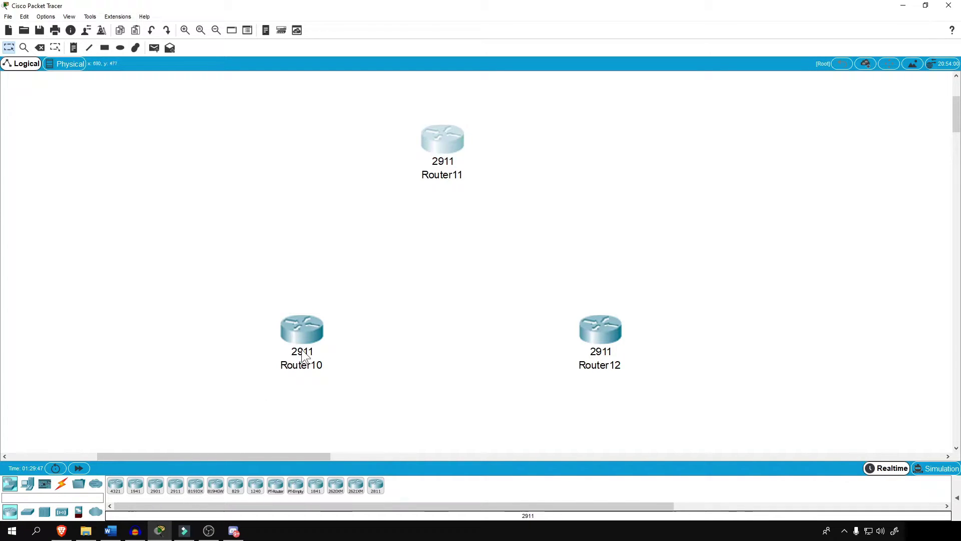
click(306, 328)
drag(445, 116, 432, 152)
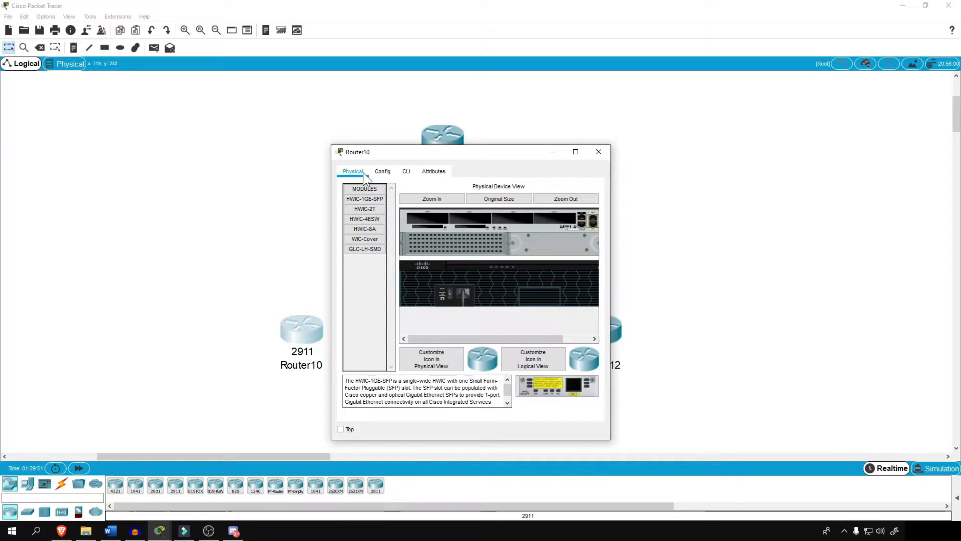
Step: Review the HWIC-2T serial card's description
click(367, 210)
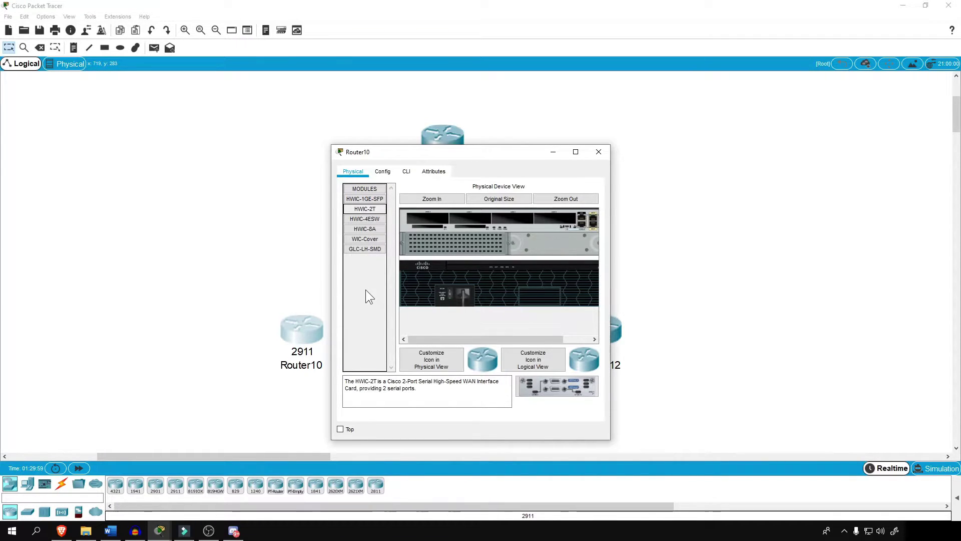
drag(415, 389, 417, 384)
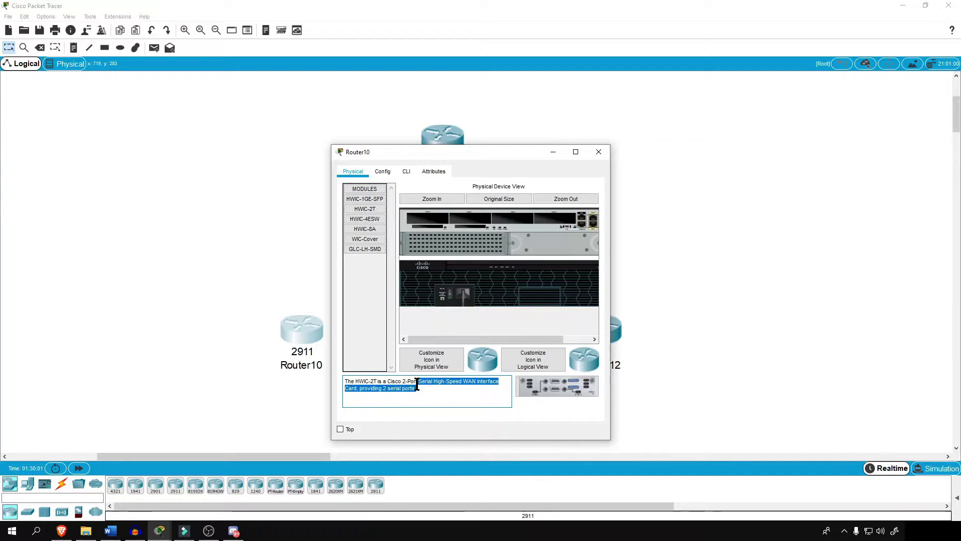
click(464, 397)
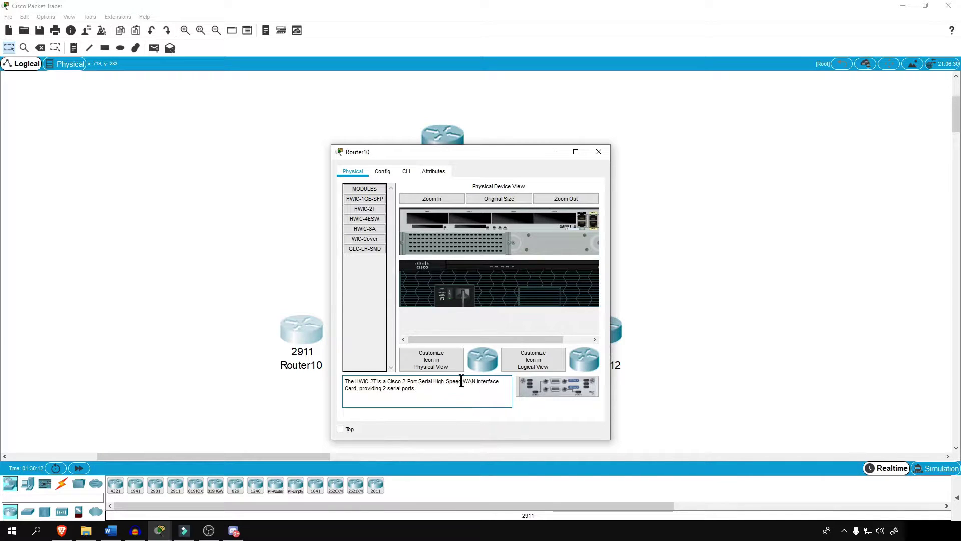
click(452, 292)
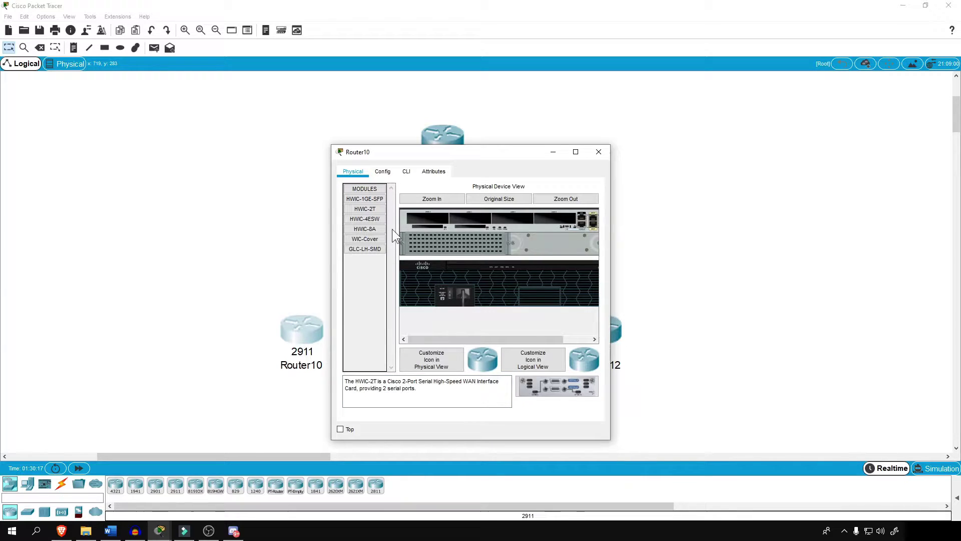
Step: Install two HWIC-2T cards in Router10 and fill its empty slots with WIC covers
click(365, 208)
drag(560, 220, 558, 221)
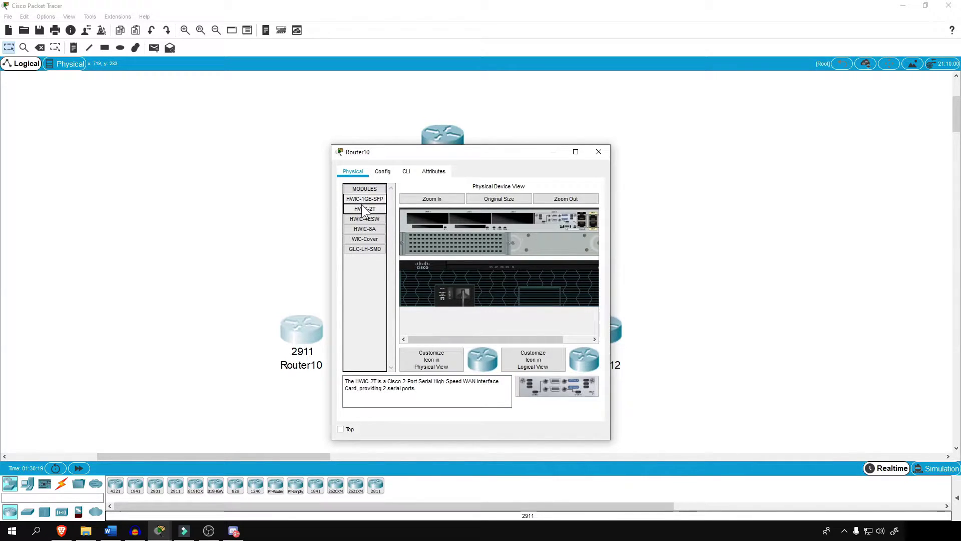
drag(365, 209, 492, 212)
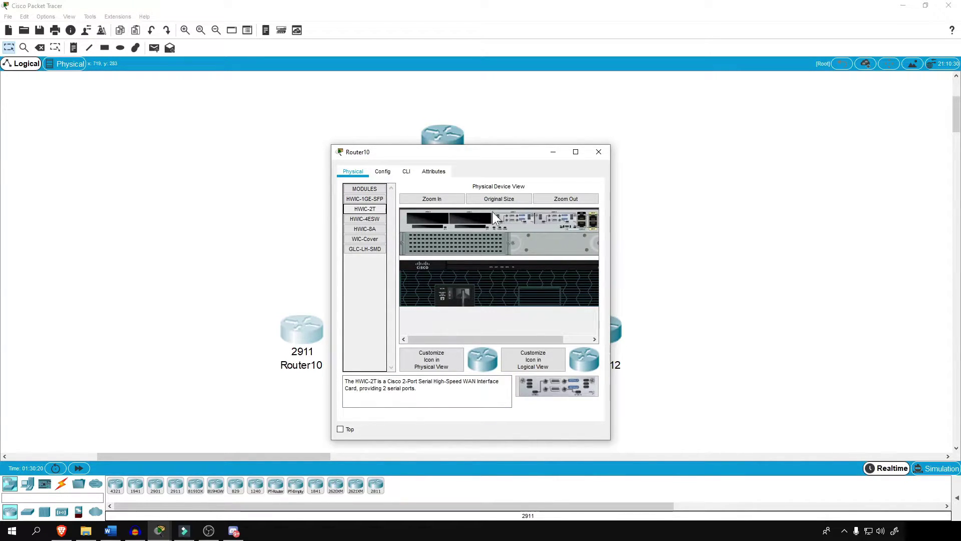
click(362, 240)
drag(372, 243, 423, 221)
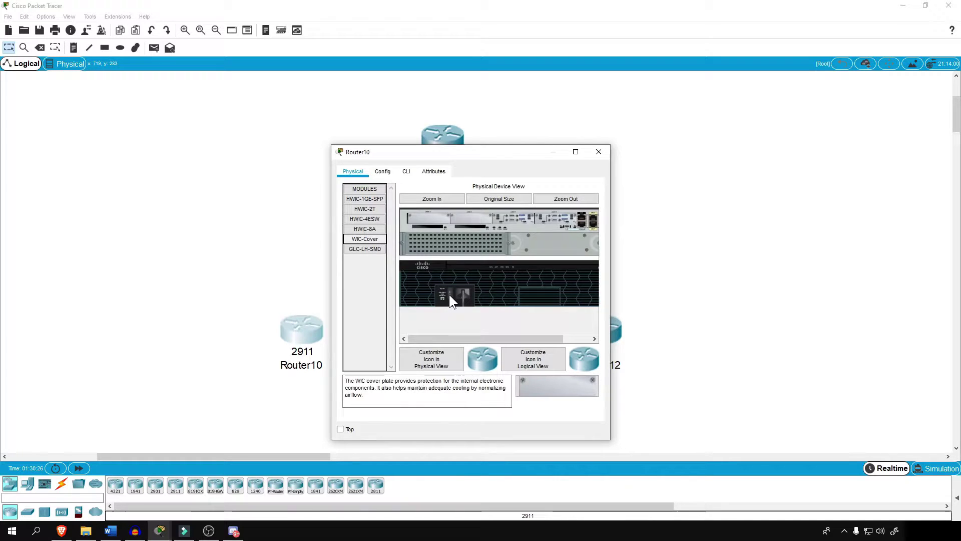
click(598, 152)
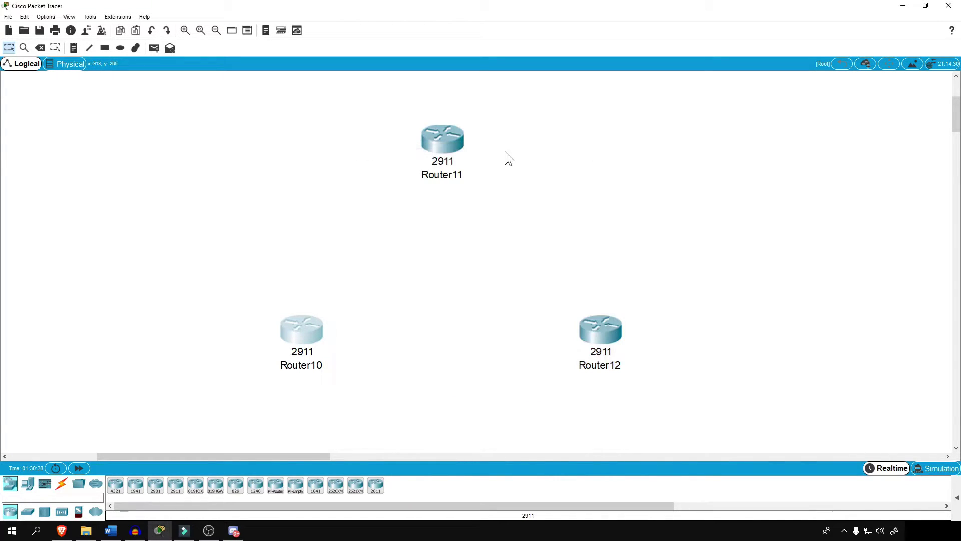
Step: Add an HWIC-2T card and WIC cover to Router11, then a card and cover to Router12
click(448, 145)
drag(353, 183, 535, 188)
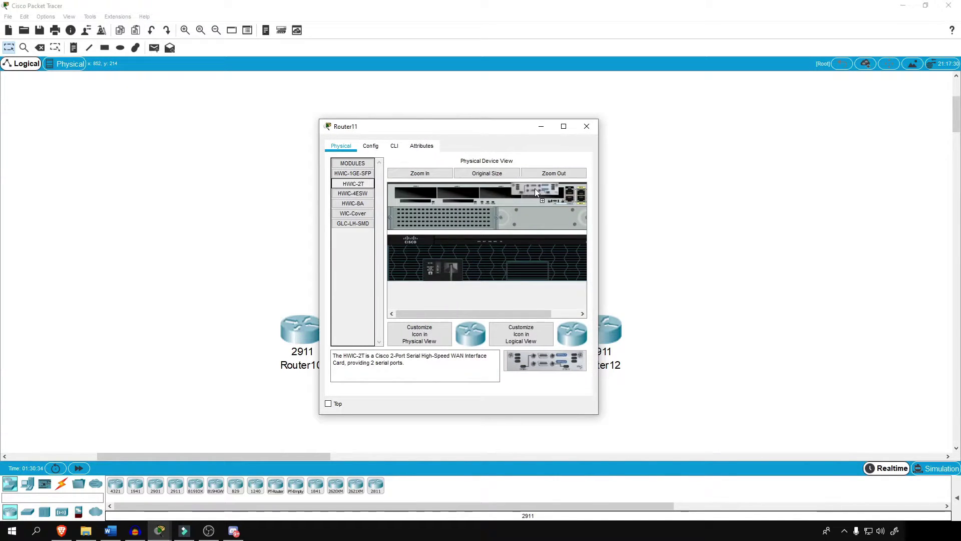
click(353, 213)
click(589, 126)
click(608, 331)
click(384, 191)
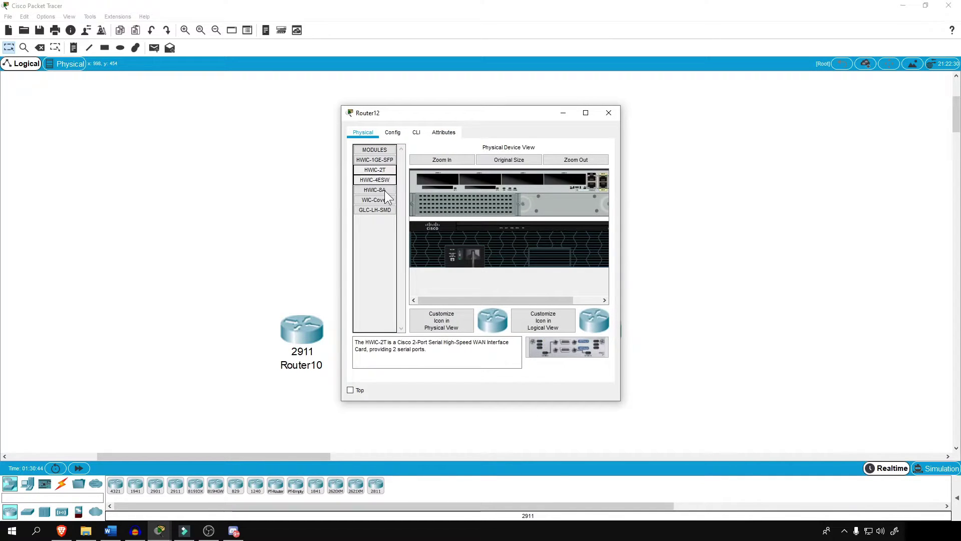
click(392, 201)
click(608, 113)
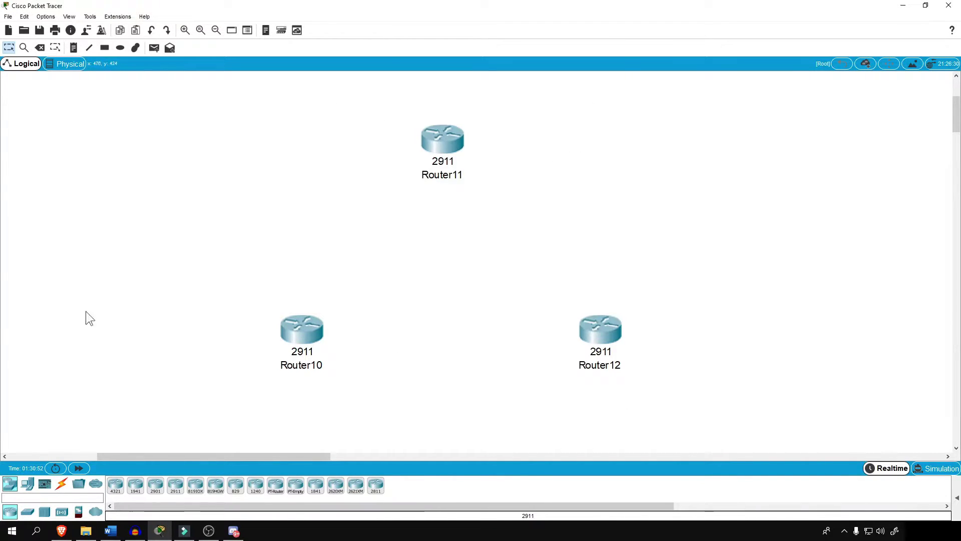
Step: Enter 111.111.111.0/24 in the subnet calculator and choose the 255.255.255.240/28 mask
click(61, 530)
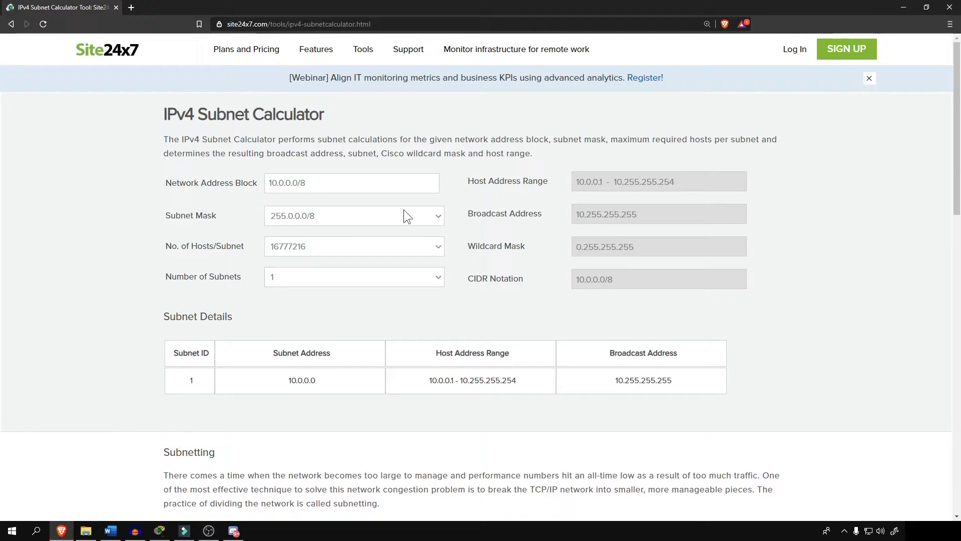
click(345, 182)
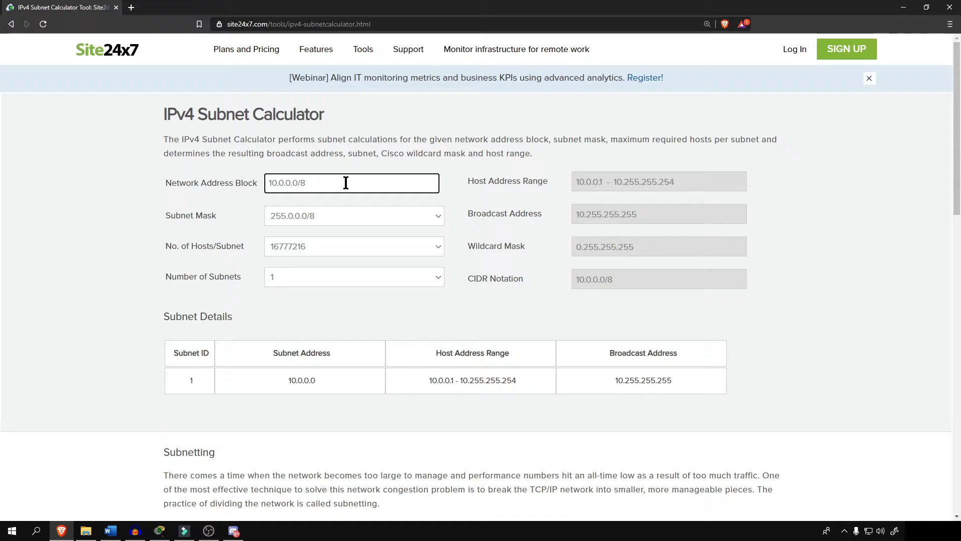
text(24)
double_click(306, 183)
drag(293, 182, 322, 181)
text(111.111.111.0/24)
click(297, 211)
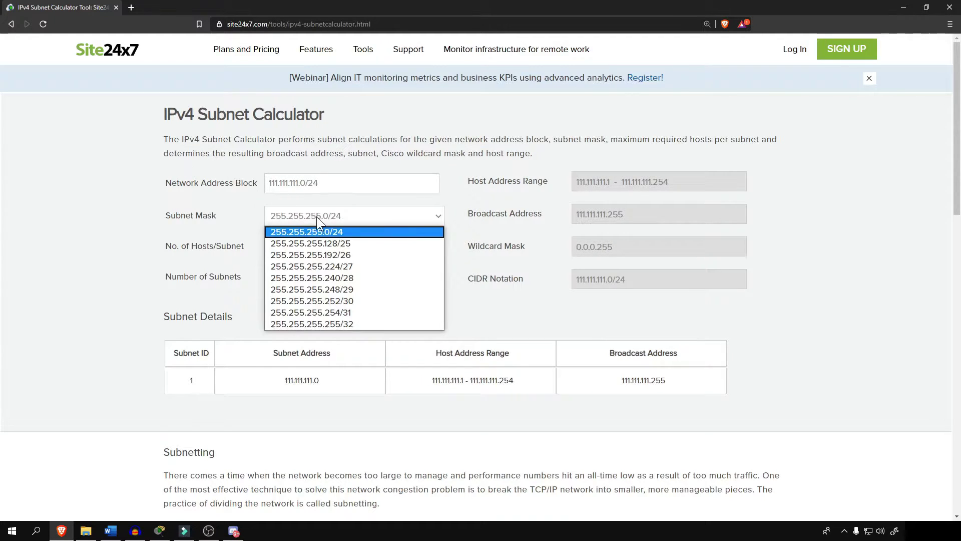
click(358, 278)
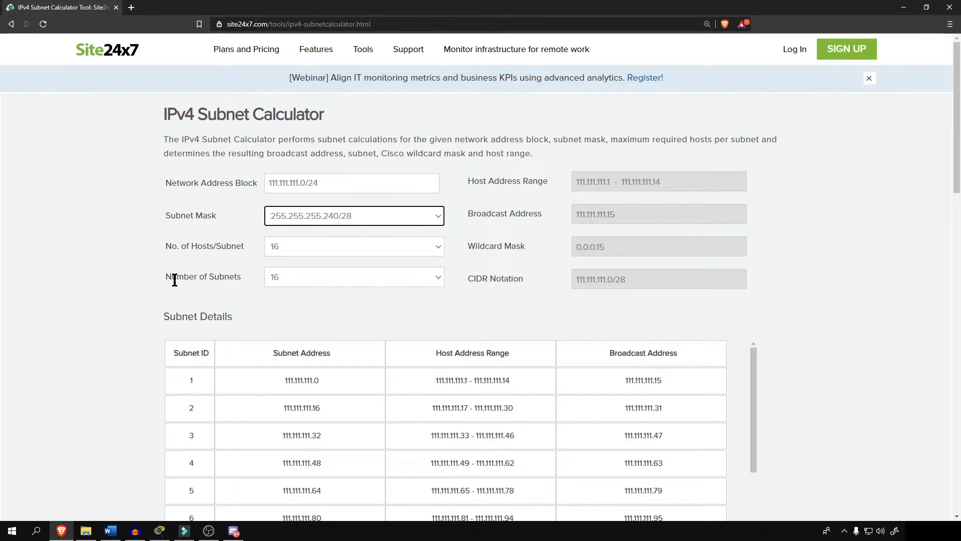
drag(166, 278, 466, 307)
scroll(466, 302, down, 2)
scroll(466, 302, down, 1)
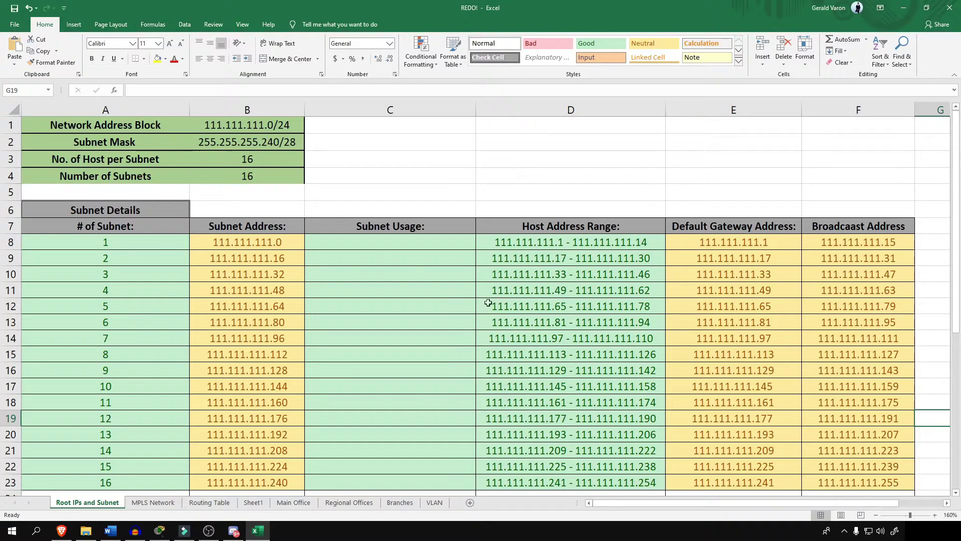
Step: Enter 'MPLS CONNECTION (WAN)' in C8 and fill it down to C10
click(388, 246)
text(MPLS CONNECTION )
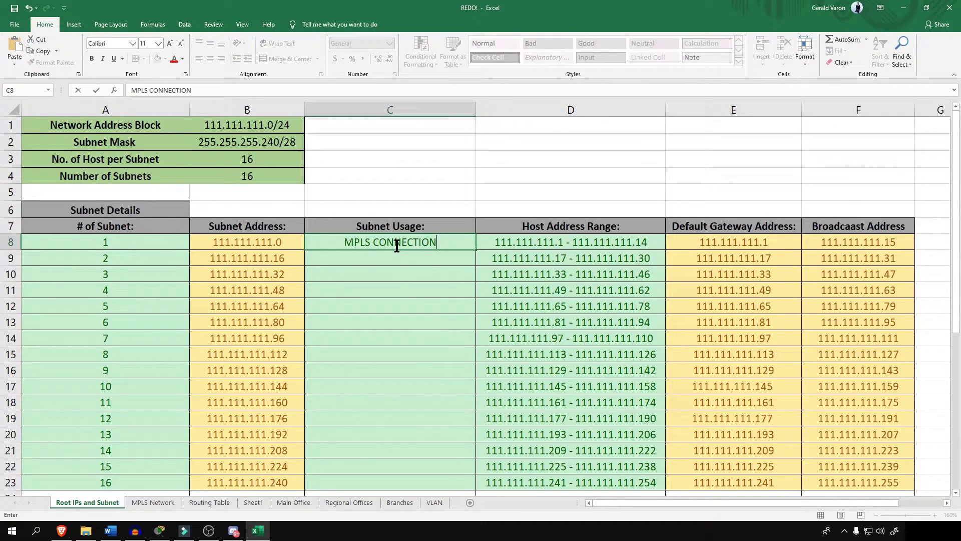
text((WAN))
drag(475, 249, 475, 281)
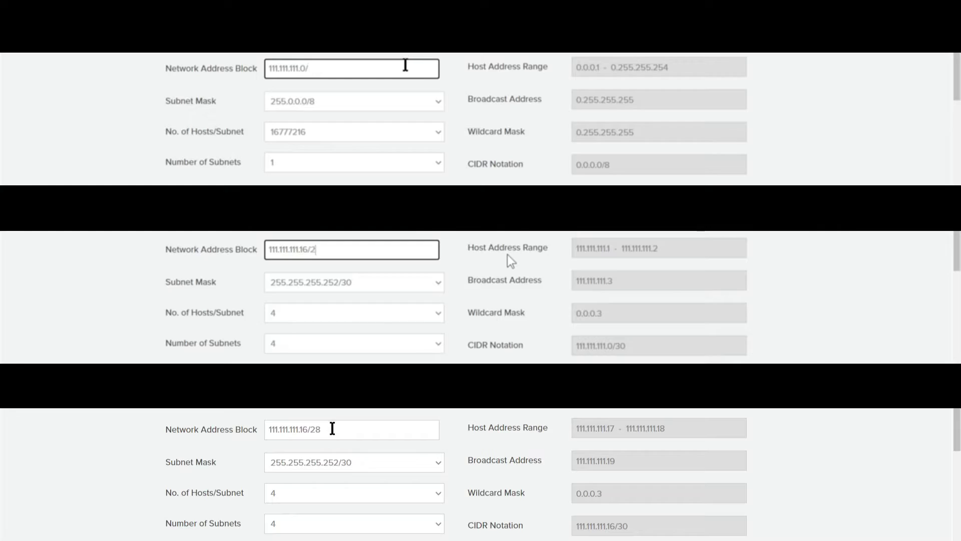
text(828)
click(333, 428)
Step: Split the 111.111.111.16 and 111.111.111.32 /28 blocks using the 255.255.255.252/30 mask
key(BackSpace)
key(BackSpace)
key(BackSpace)
key(BackSpace)
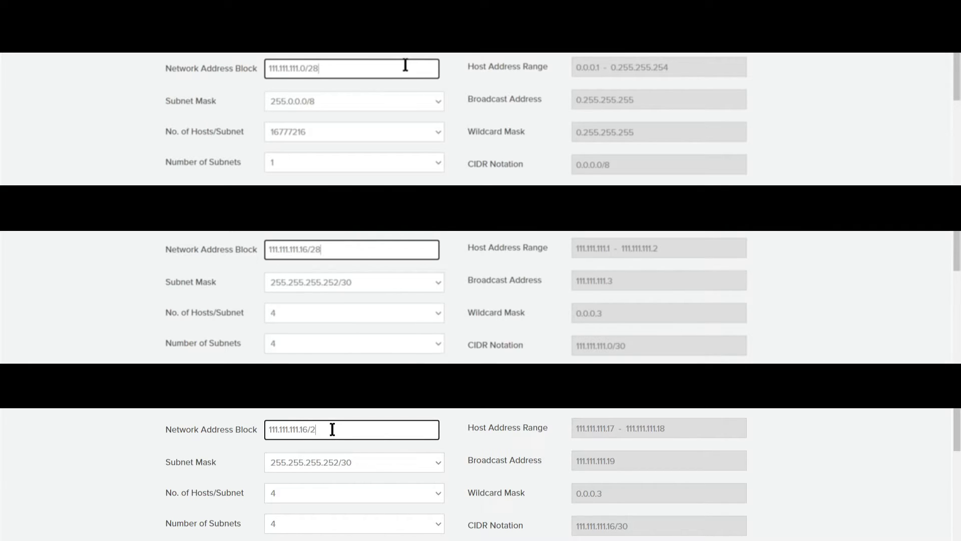
key(Tab)
click(358, 282)
key(BackSpace)
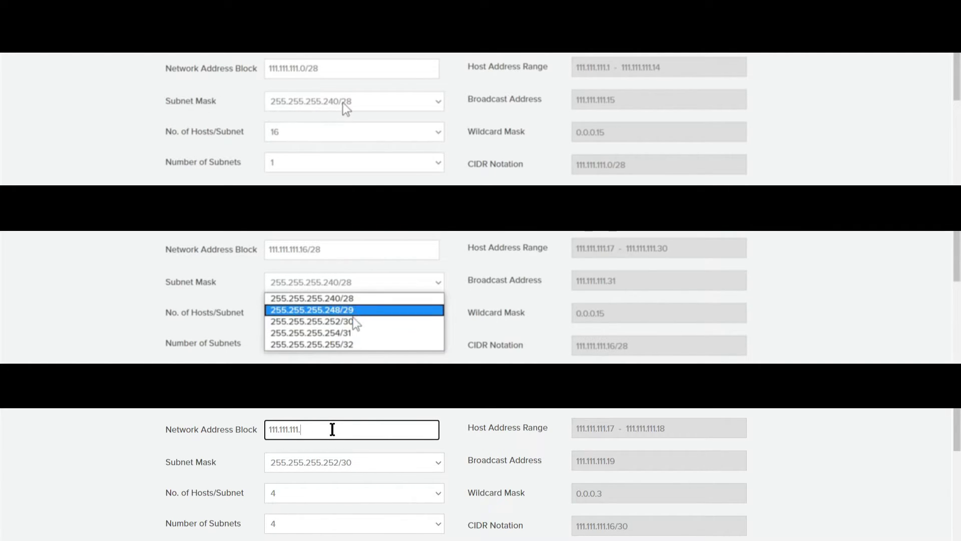
click(353, 320)
click(343, 103)
text(32/28)
click(358, 140)
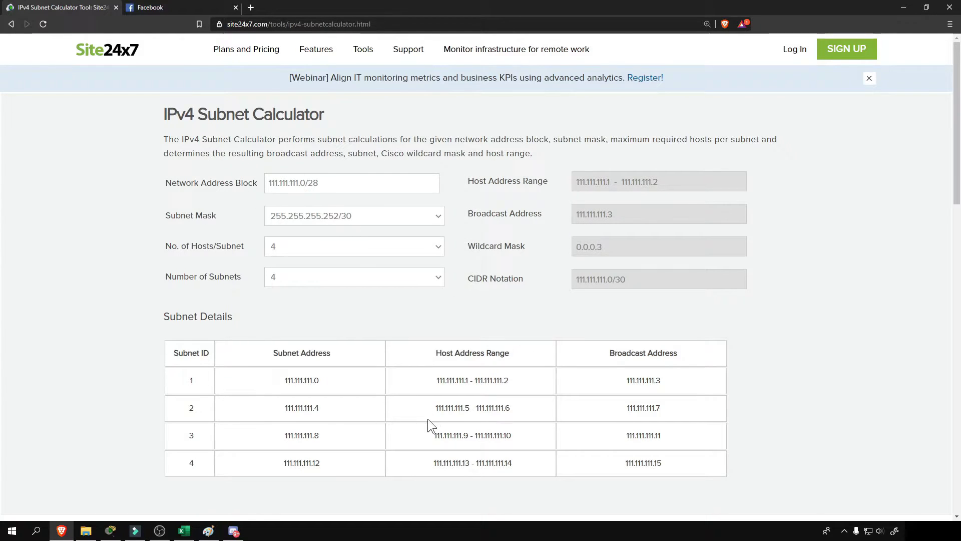
drag(476, 383, 513, 383)
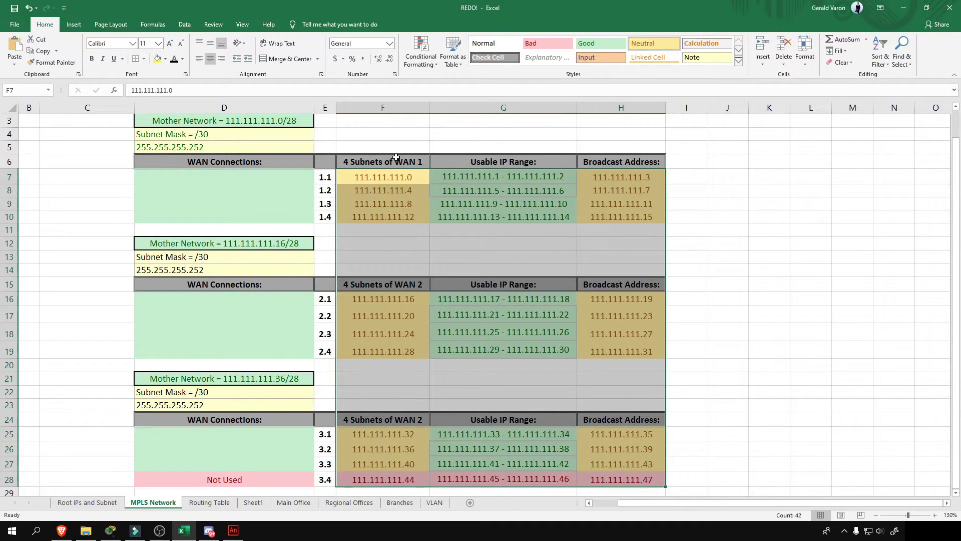
Step: Enter link names 'Router A to B', 'B to C' and 'C to A' in D7:D9
click(374, 262)
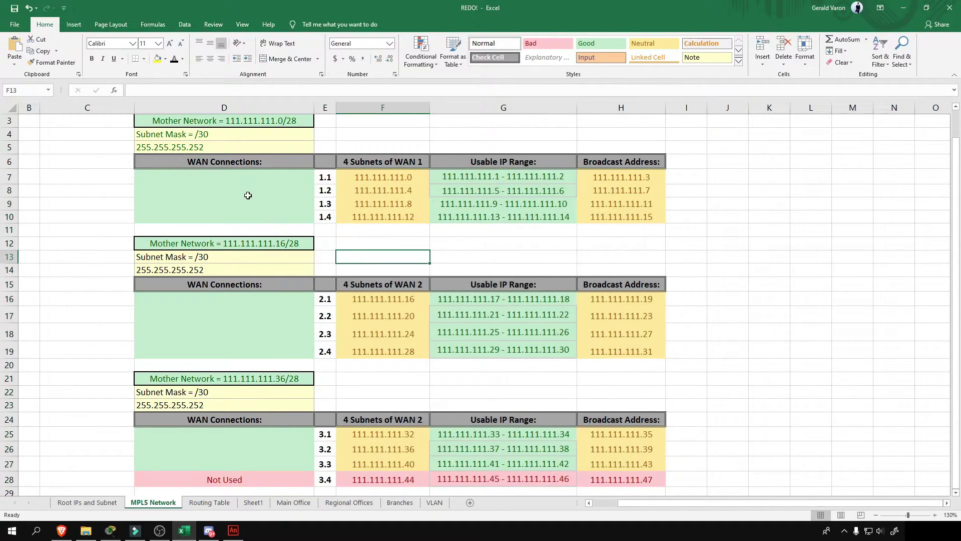
double_click(240, 180)
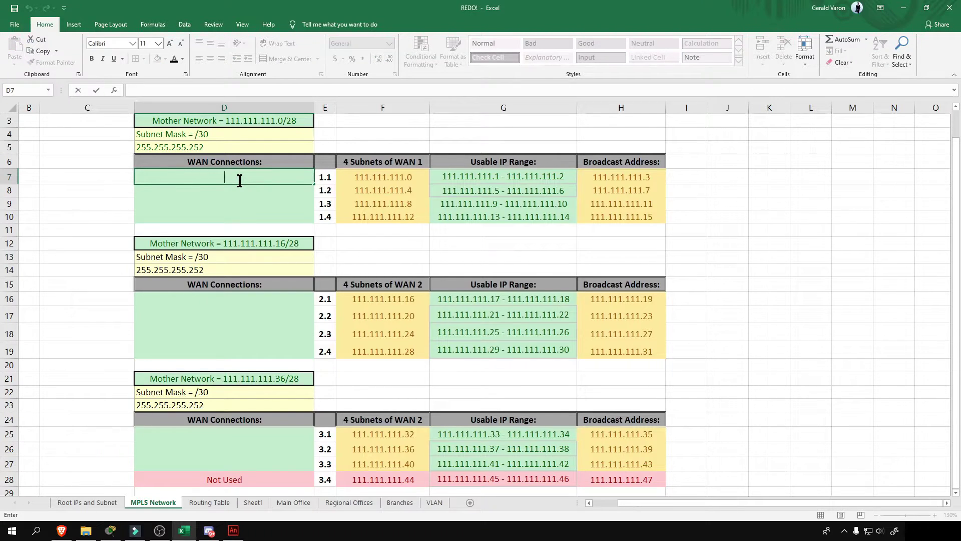
text(Router A to B)
key(Escape)
double_click(247, 191)
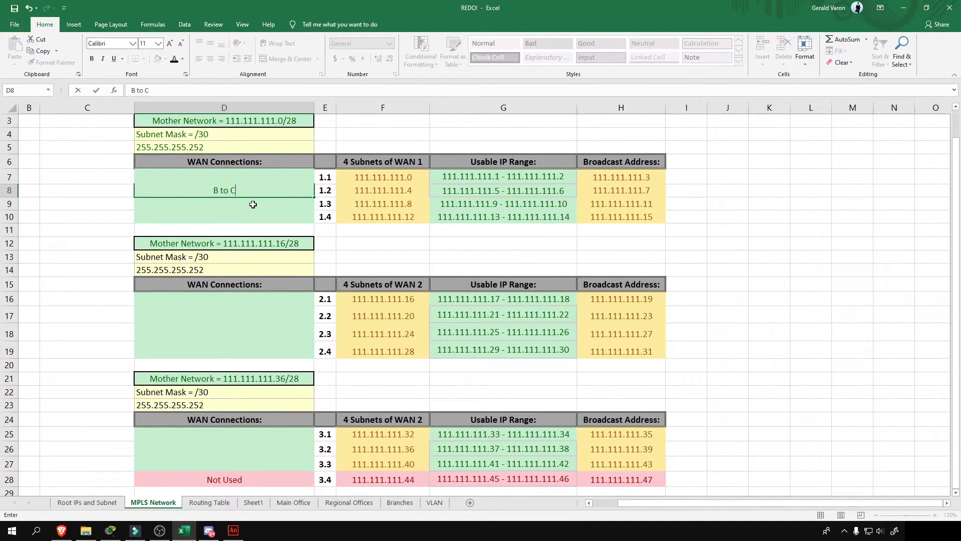
text(B to C)
key(Return)
double_click(251, 204)
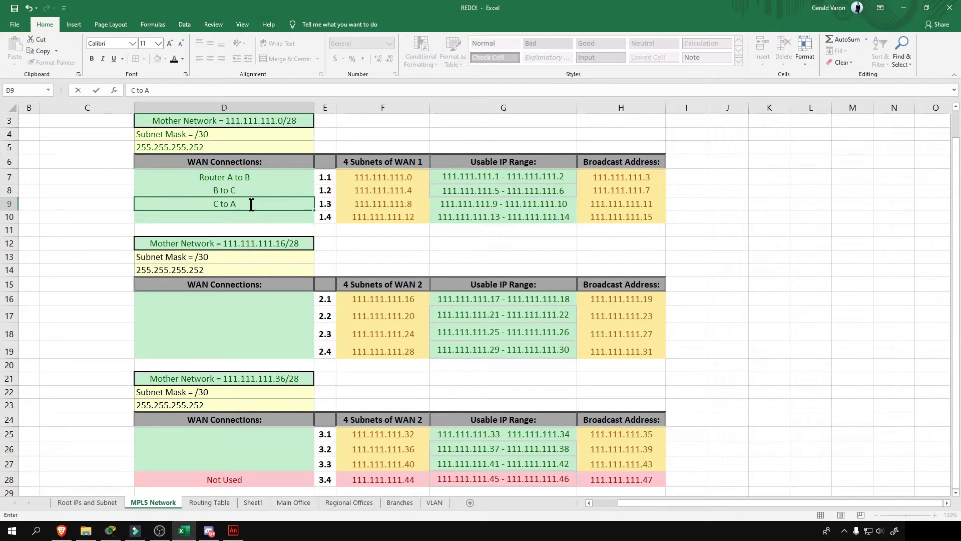
key(Return)
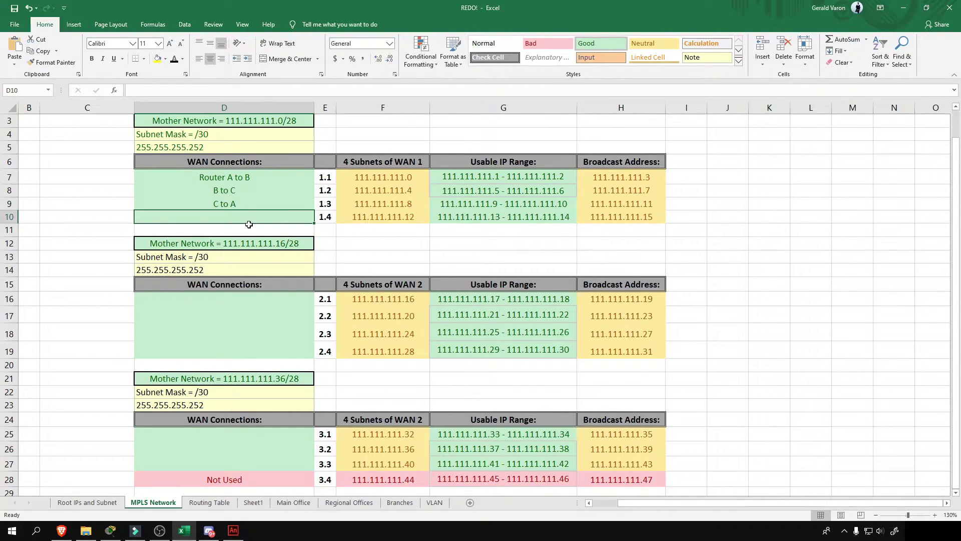
Step: Copy the 111.111.111.0 subnet from the Router A to B row
key(alt+Tab)
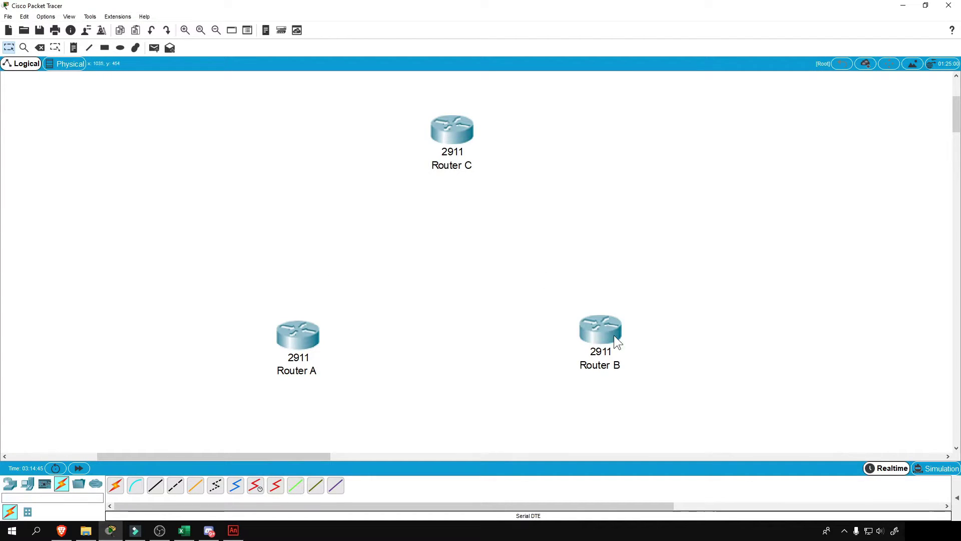
key(alt+Tab)
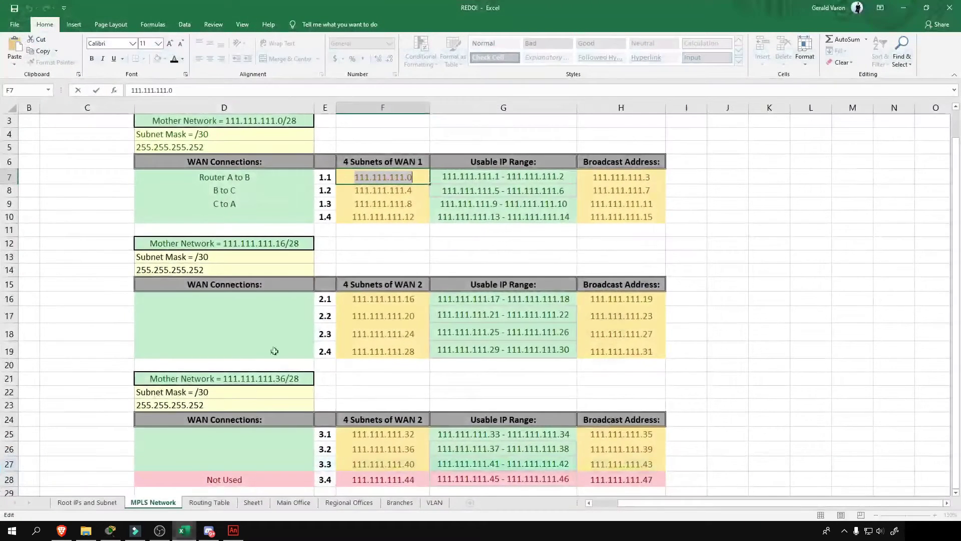
key(Right)
key(Left)
key(Left)
key(Left)
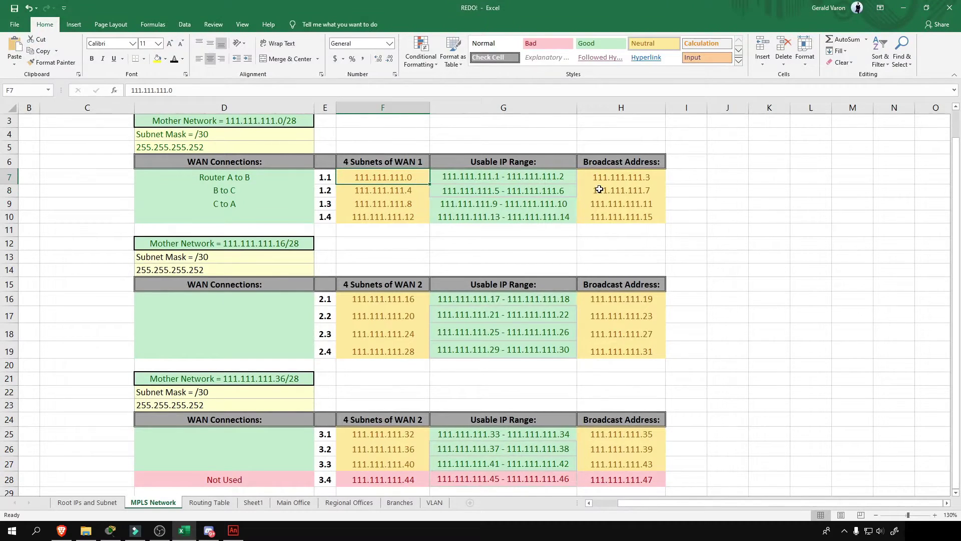
shift+click(620, 176)
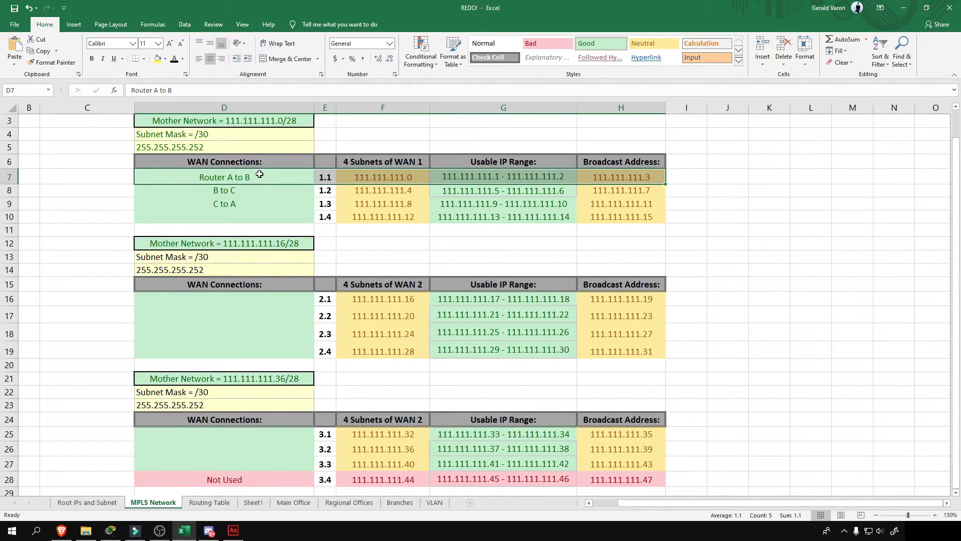
click(402, 177)
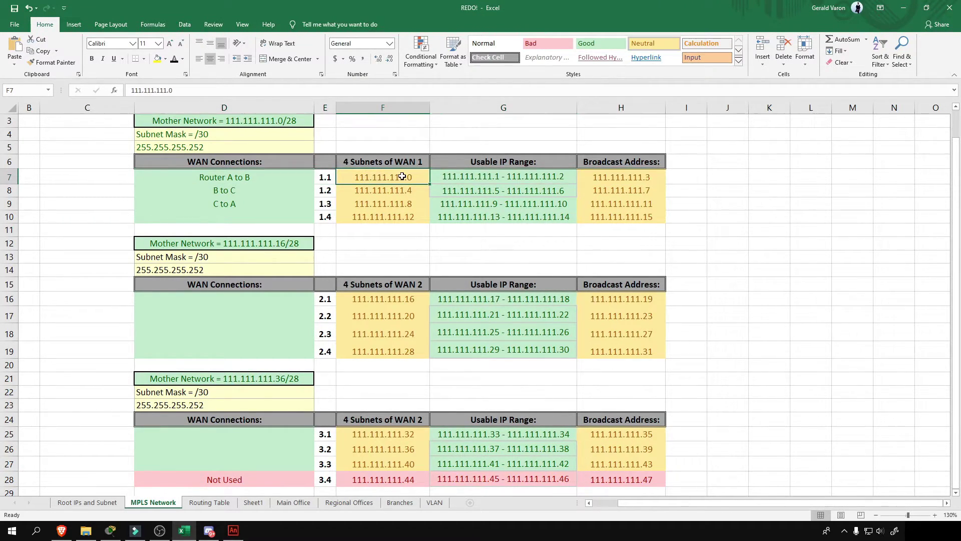
click(904, 7)
Step: Place a note reading 111.111.111.0 between Router A and Router B
click(73, 47)
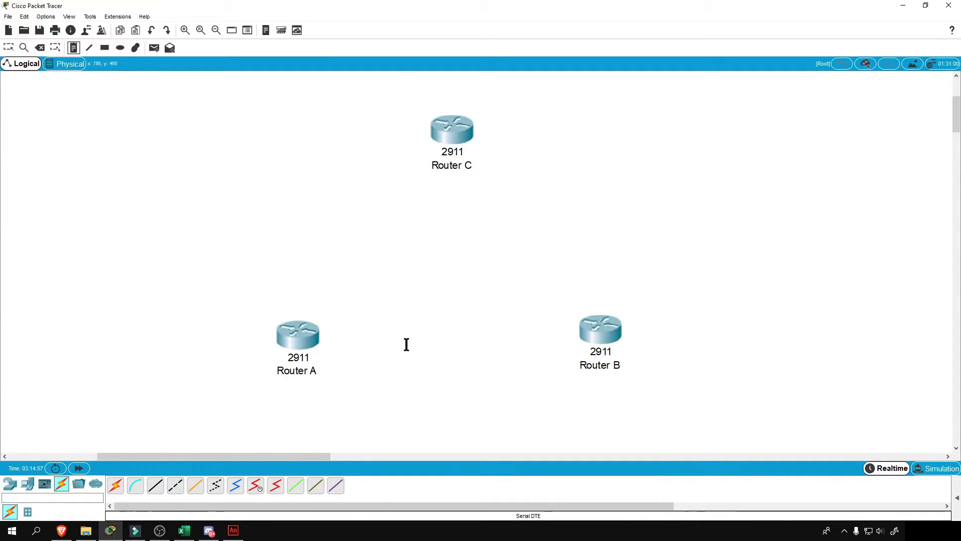
click(408, 344)
text(111.111.111.0)
key(Escape)
click(454, 355)
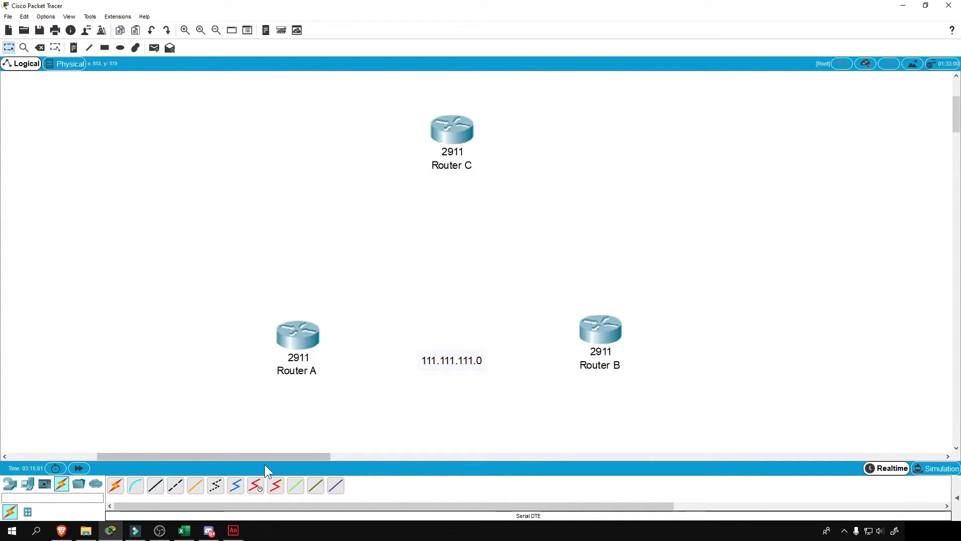
Step: Start a serial DTE cable from Router A's Serial0/0/0 toward Router B, then abandon it
click(275, 485)
click(306, 336)
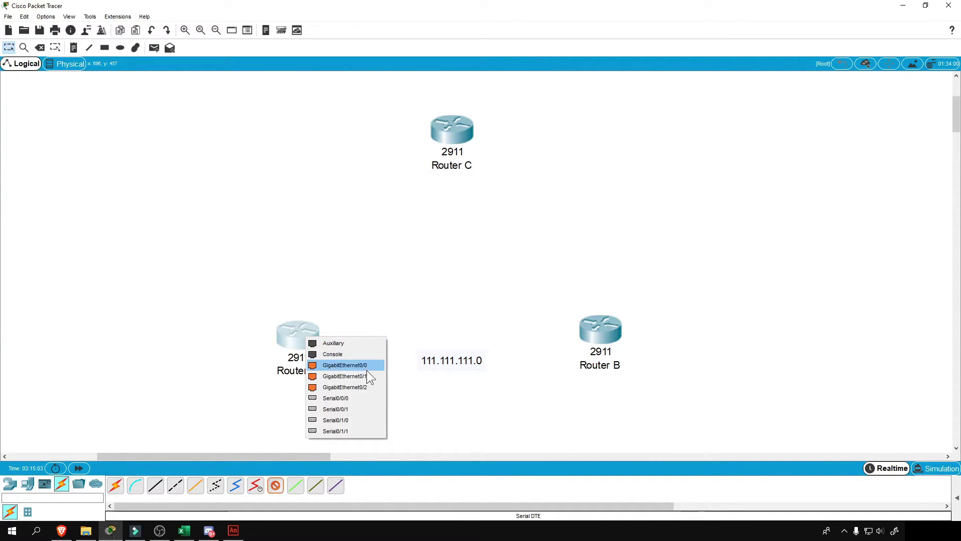
click(351, 399)
click(590, 332)
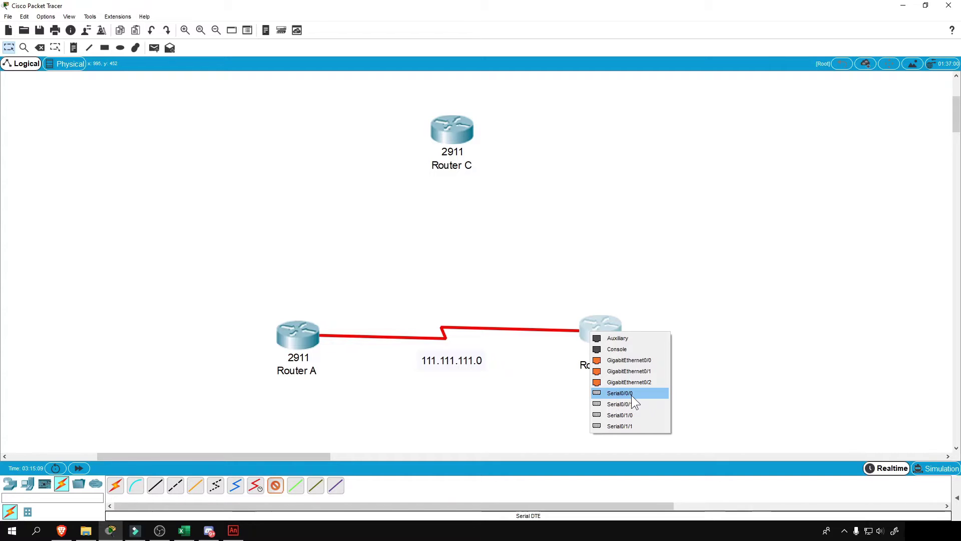
key(Escape)
key(Escape)
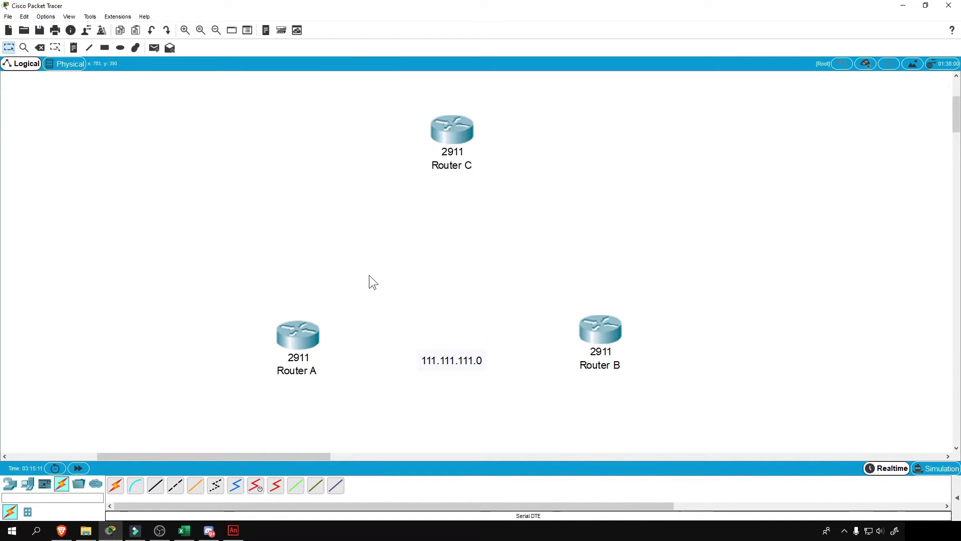
Step: Add a 'serial Port 0/0/0' note above Router A and copy its text
click(74, 48)
click(326, 324)
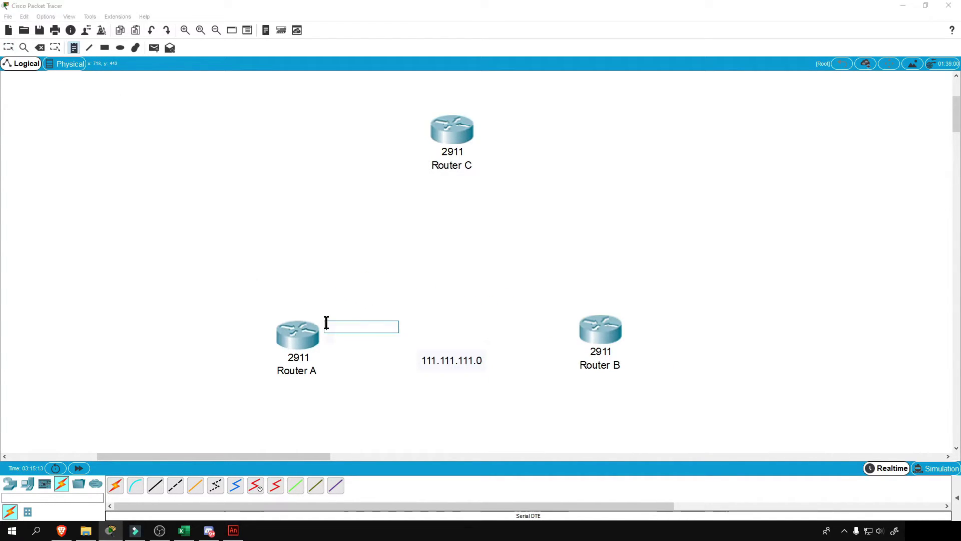
text(s)
text(erial Port 0/0/0)
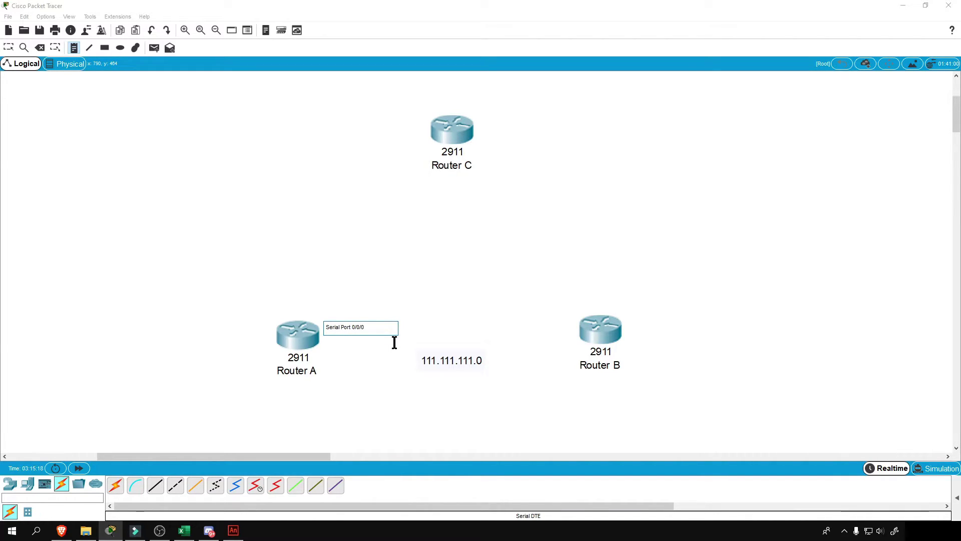
key(ctrl+a)
key(ctrl+c)
key(Escape)
drag(384, 332, 379, 313)
Step: Paste the Serial Port 0/0/0 note above Router B
click(73, 47)
click(508, 300)
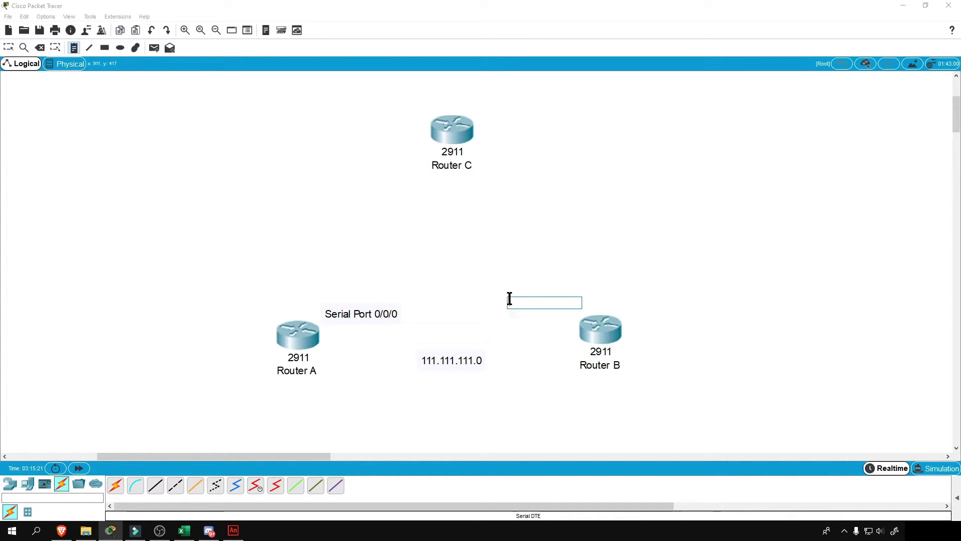
key(ctrl+v)
key(Escape)
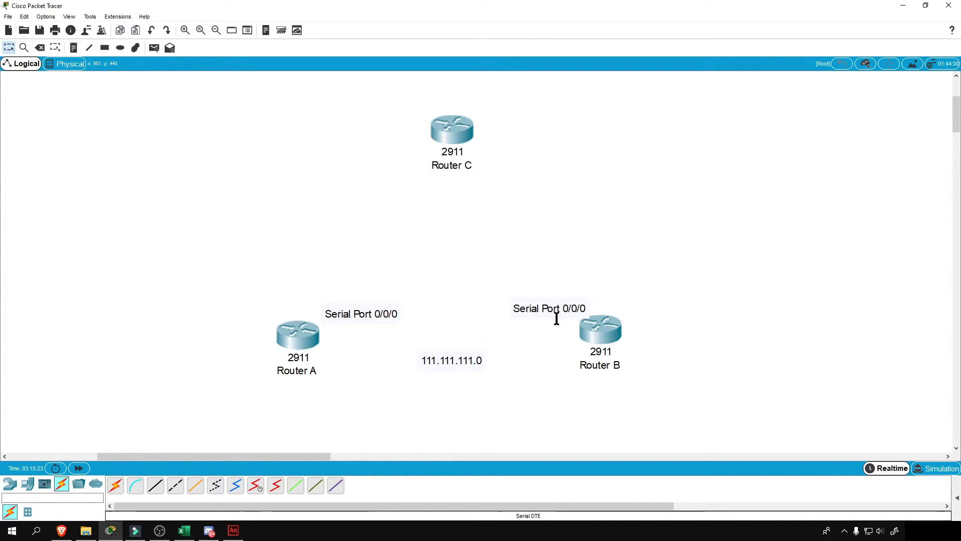
drag(565, 307, 562, 307)
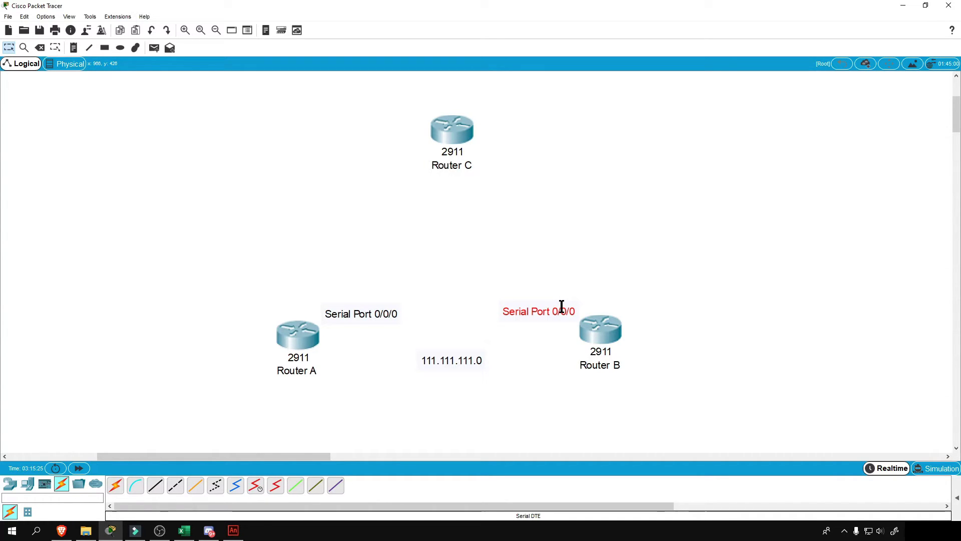
Step: Connect Router A's Serial0/0/0 to Router B's Serial0/0/0 with a serial DTE cable
click(191, 79)
click(254, 485)
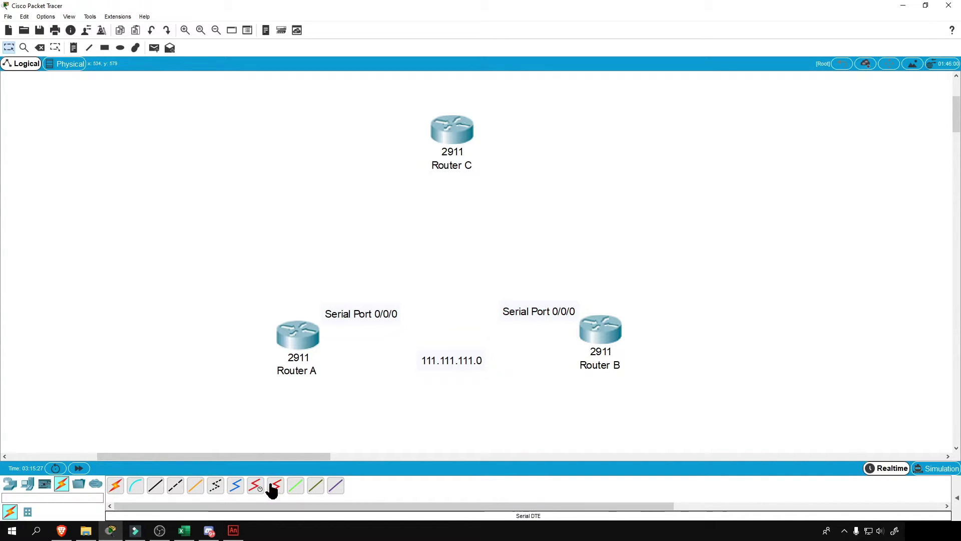
click(294, 334)
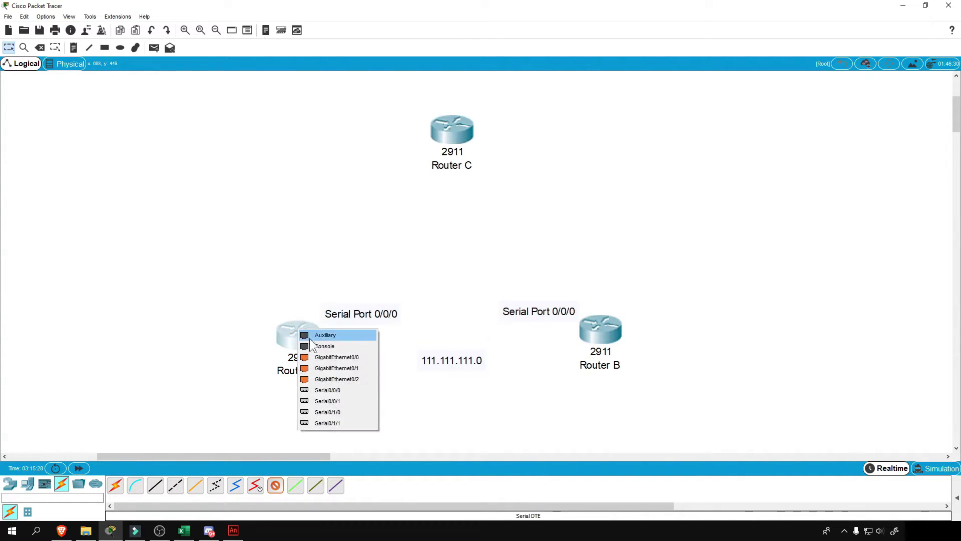
click(330, 391)
click(598, 335)
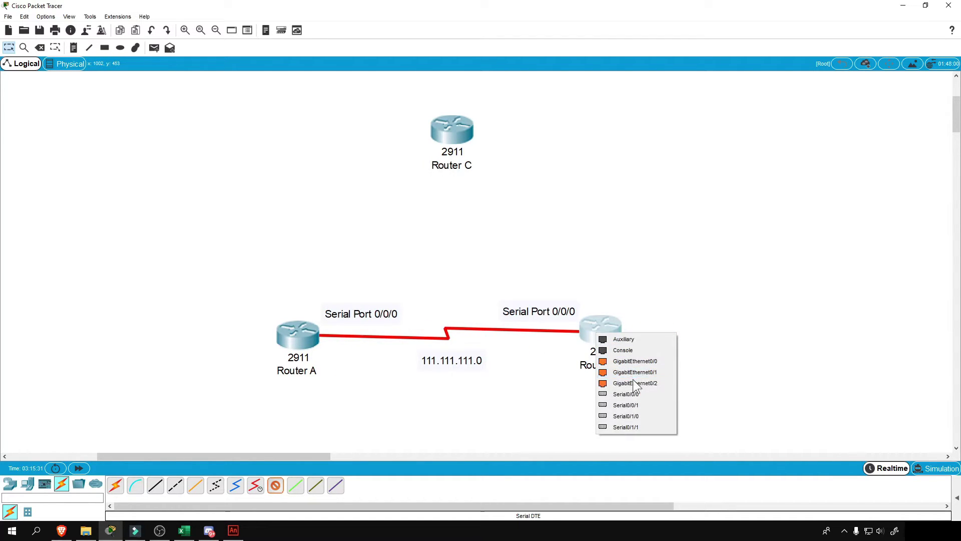
click(635, 395)
Step: Lift both Serial Port 0/0/0 labels clear above the new cable
drag(561, 317, 561, 299)
drag(402, 321, 393, 300)
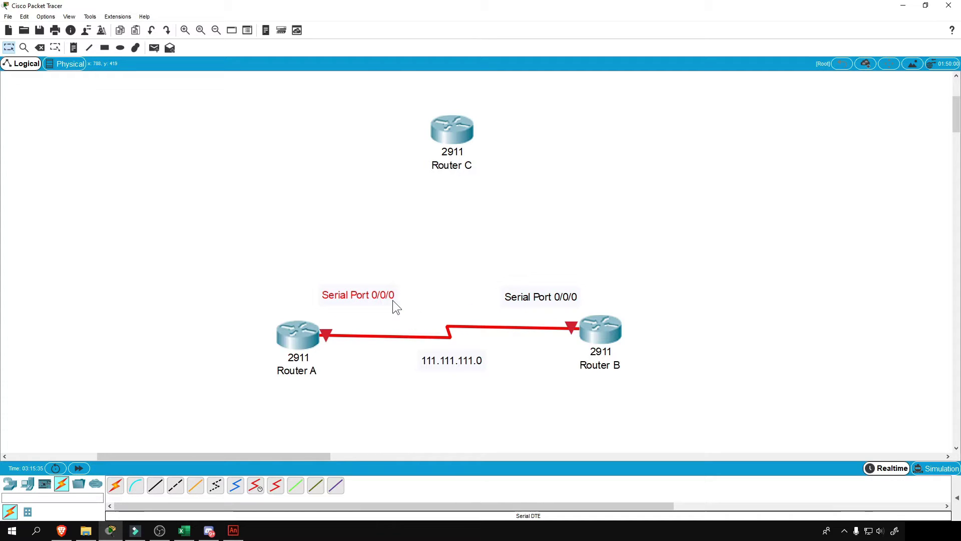
click(524, 299)
drag(523, 296, 522, 293)
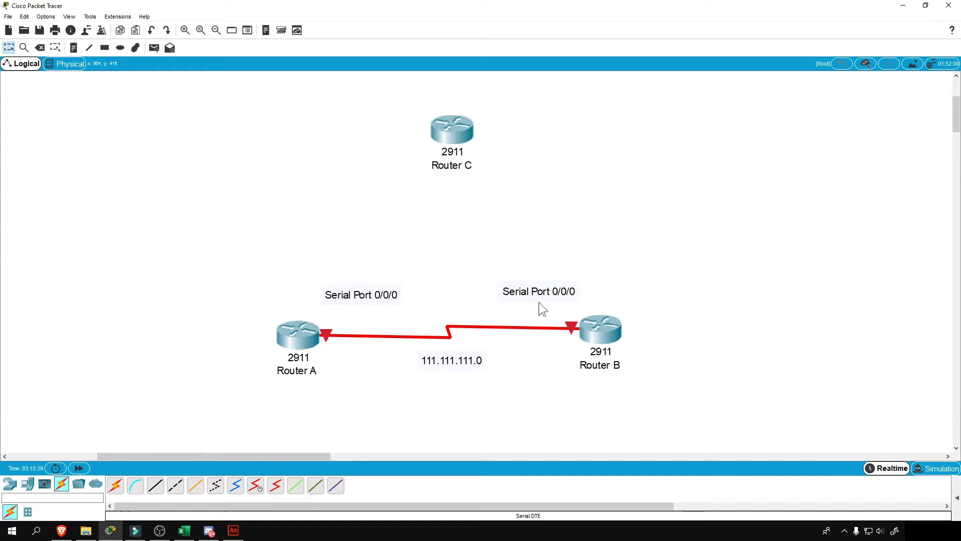
click(187, 530)
Step: Copy 111.111.111.1 from the Router A to B row's usable host range cell
click(356, 202)
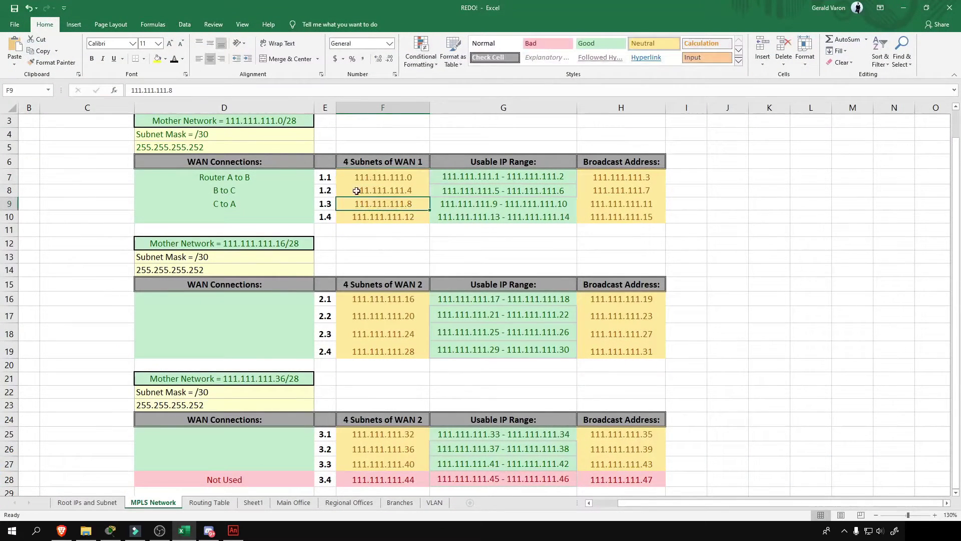
drag(264, 177, 597, 177)
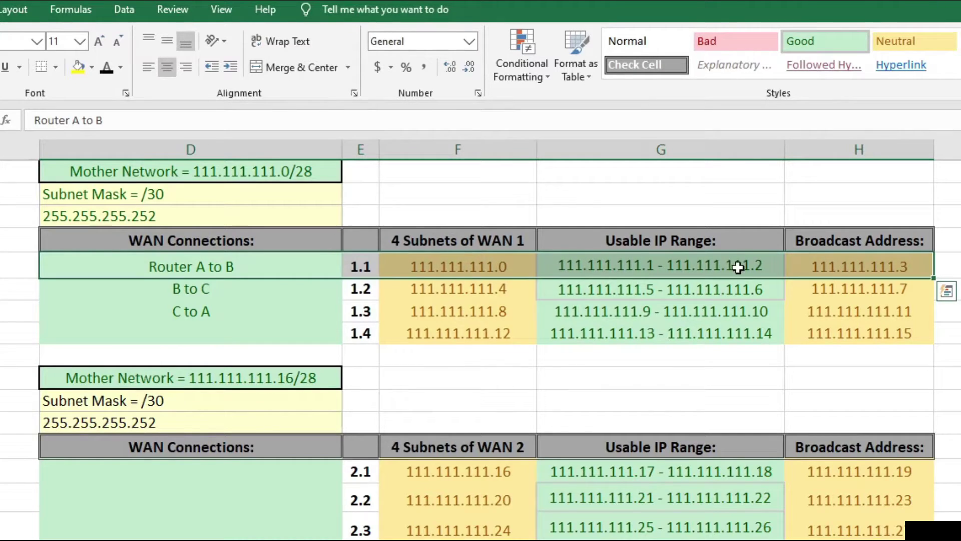
double_click(635, 266)
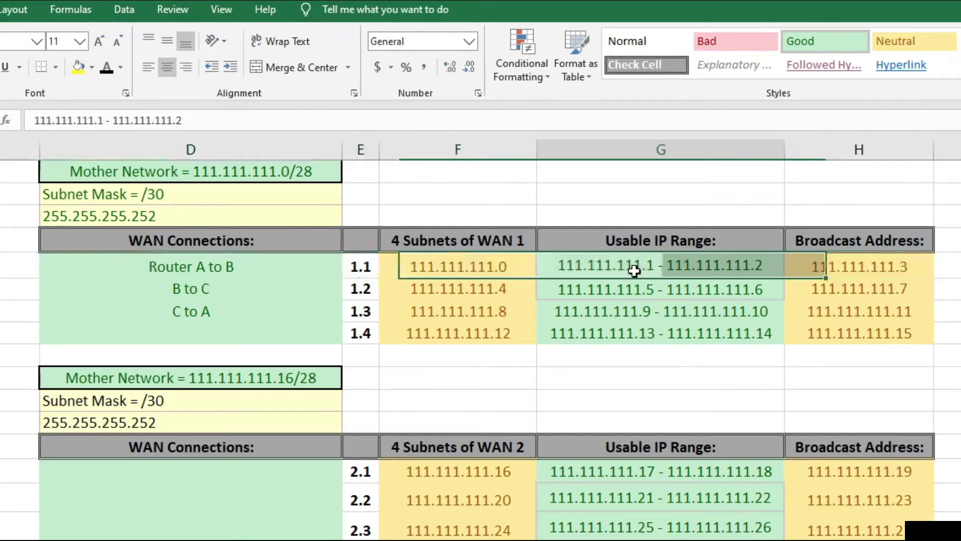
drag(654, 265, 564, 267)
key(ctrl+c)
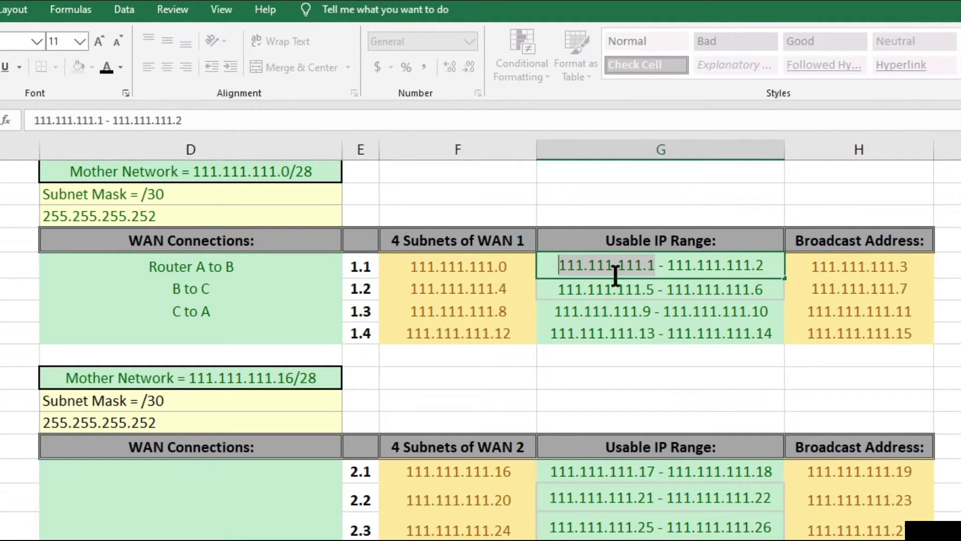
click(735, 291)
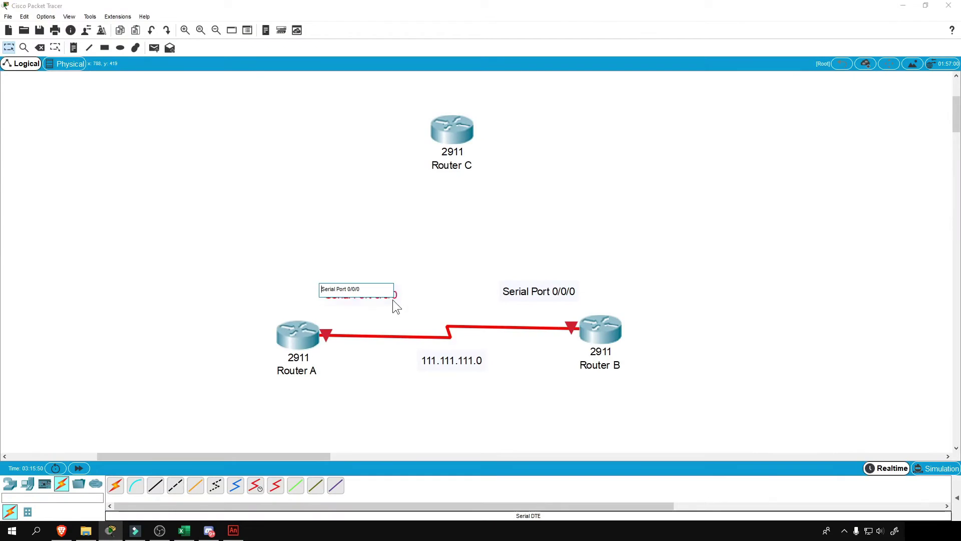
Step: Add the copied address 111.111.111.1 to Router A's and Router B's port notes
key(Return)
key(ctrl+v)
click(398, 251)
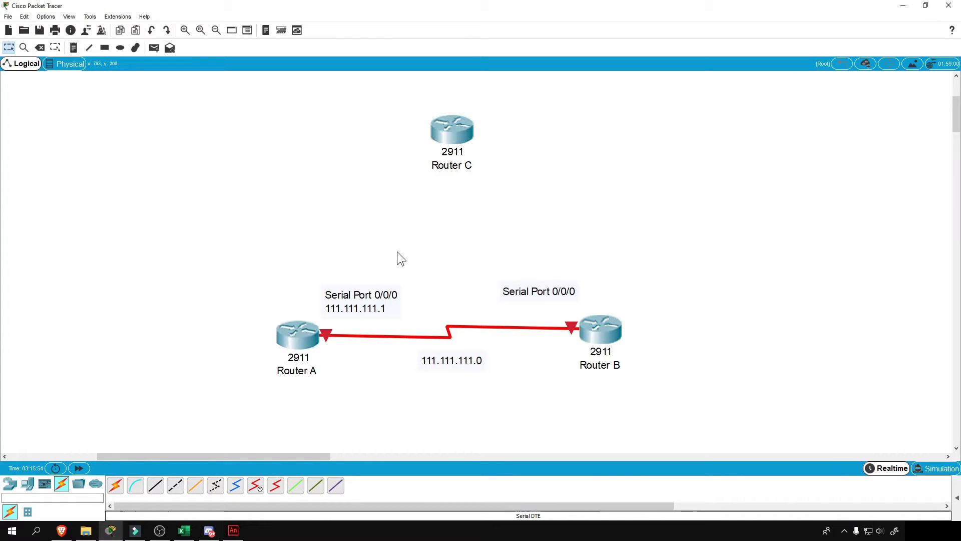
double_click(545, 285)
key(Return)
key(ctrl+v)
click(311, 299)
Step: Set Router A's Serial0/0/0 IP address to 111.111.111.1
click(298, 334)
drag(479, 155, 505, 168)
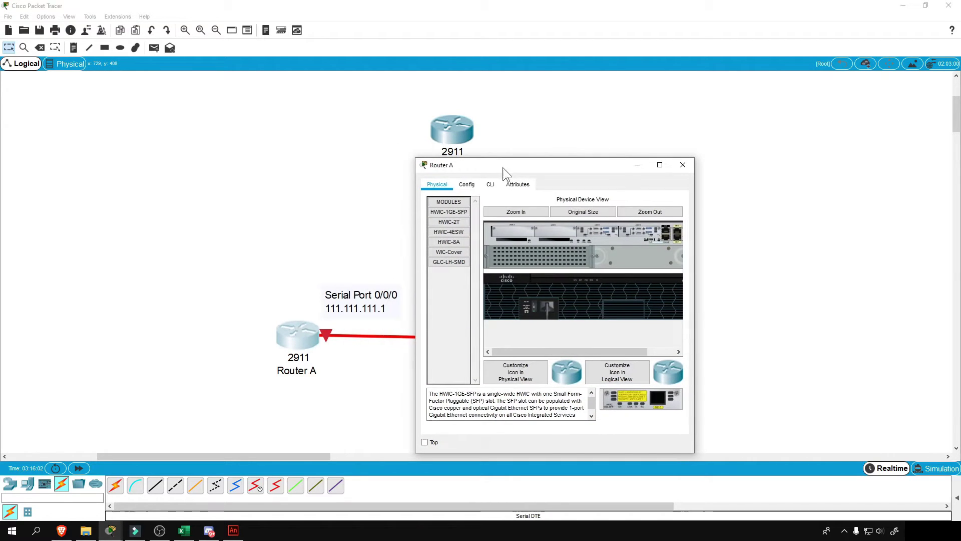
click(466, 185)
click(462, 318)
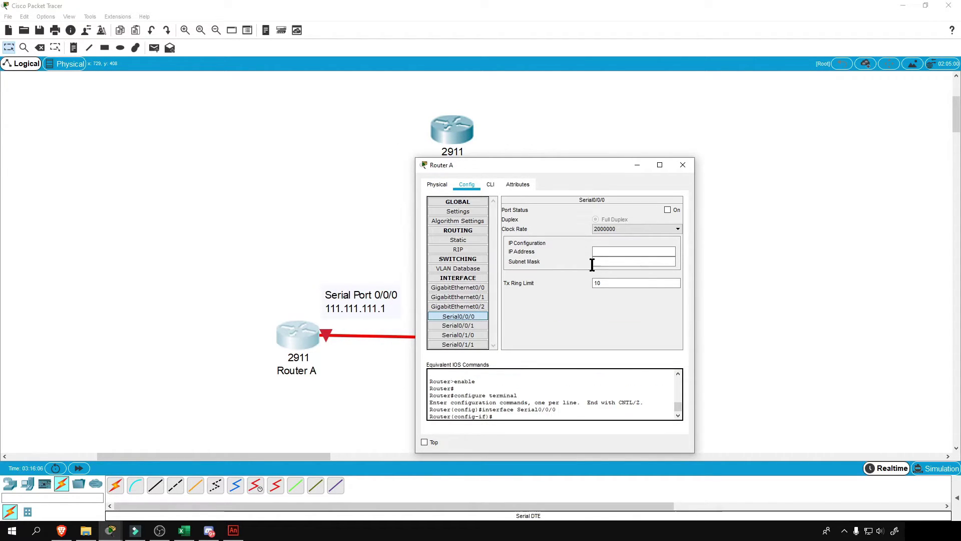
click(651, 251)
key(ctrl+v)
click(654, 261)
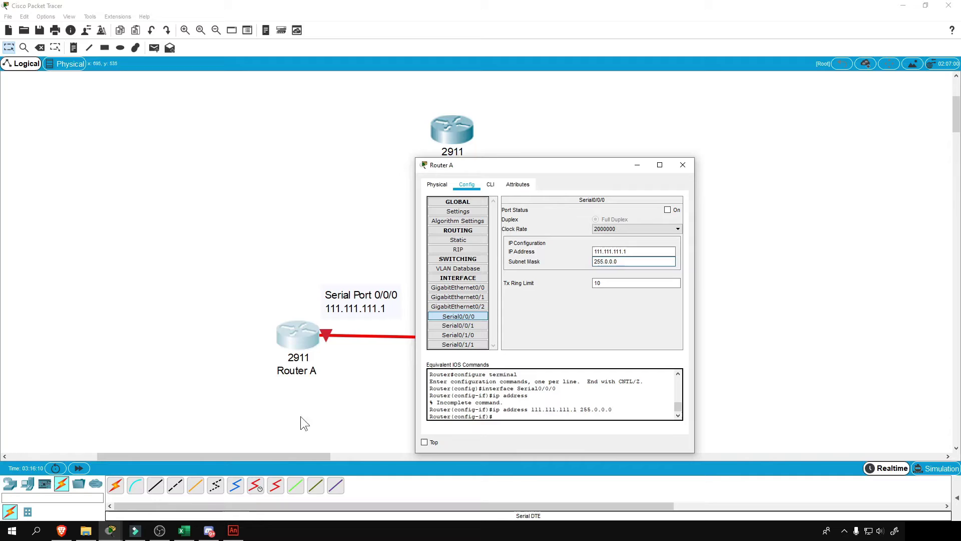
Step: Copy mask 255.255.255.252 from Excel into Serial0/0/0's subnet mask
click(183, 530)
click(193, 147)
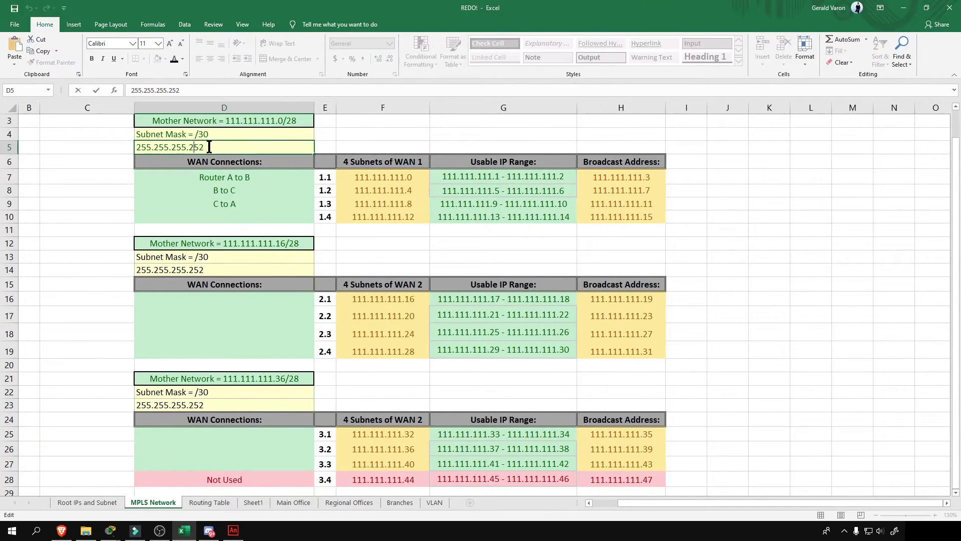
key(ctrl+c)
key(alt+Tab)
key(ctrl+v)
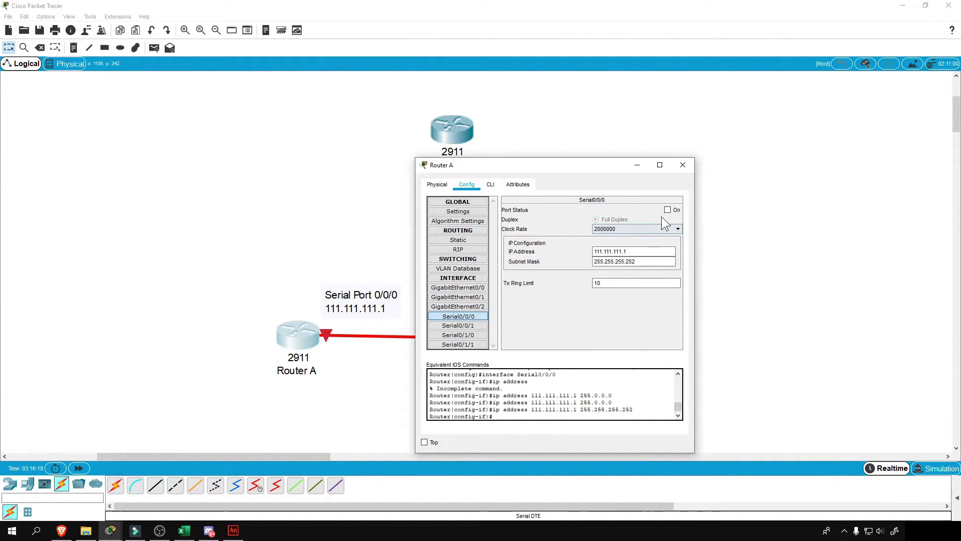
Step: Reach Router B's Serial0/0/0 settings after its power-off and booting notices clear
click(682, 164)
click(595, 323)
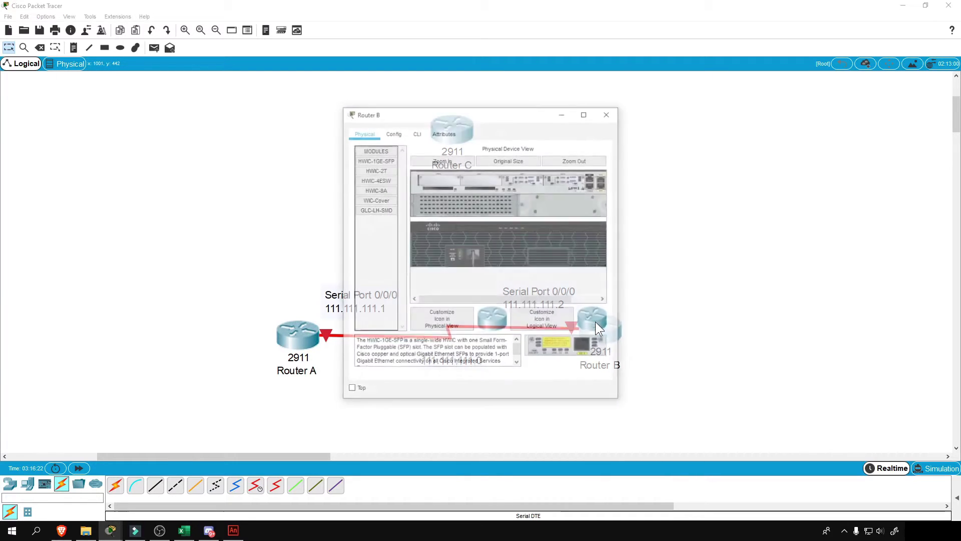
drag(516, 119, 389, 180)
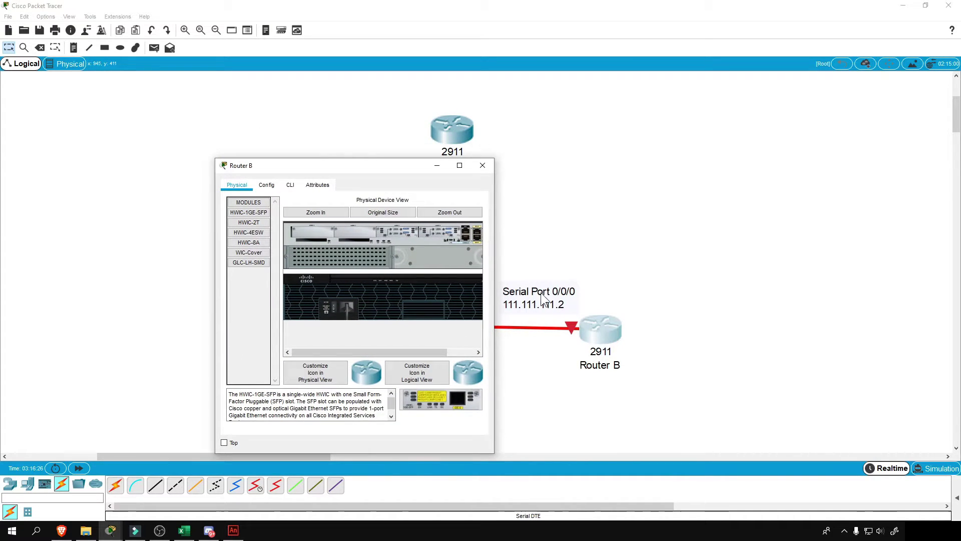
click(266, 185)
click(509, 273)
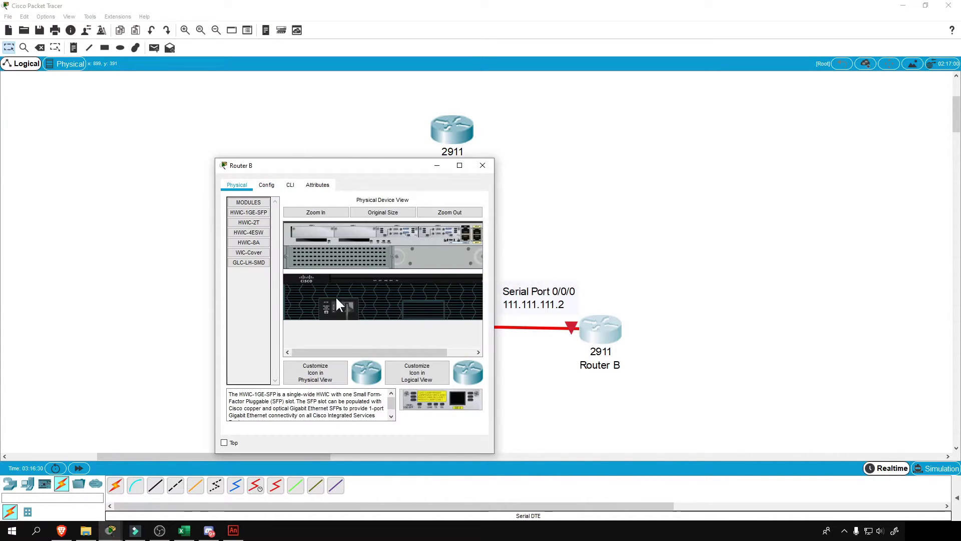
click(267, 185)
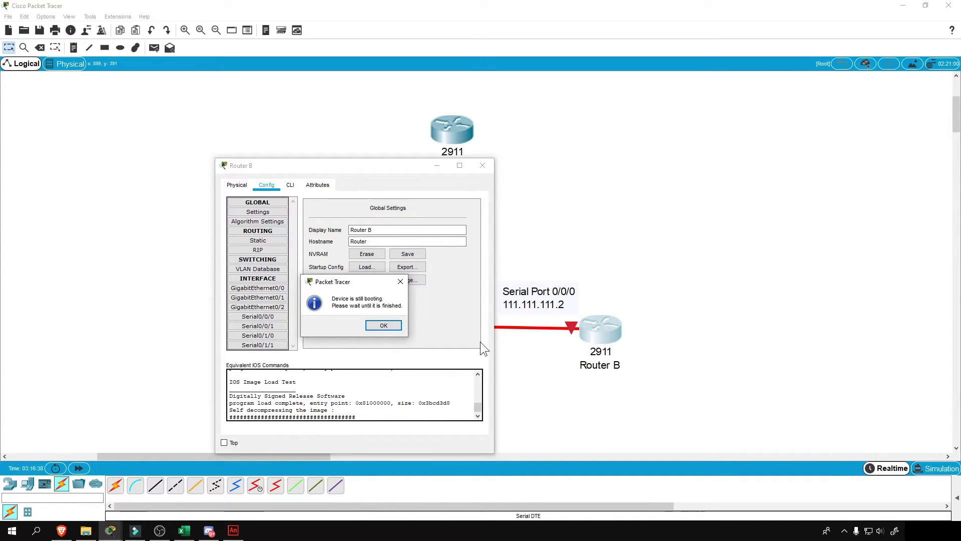
click(376, 326)
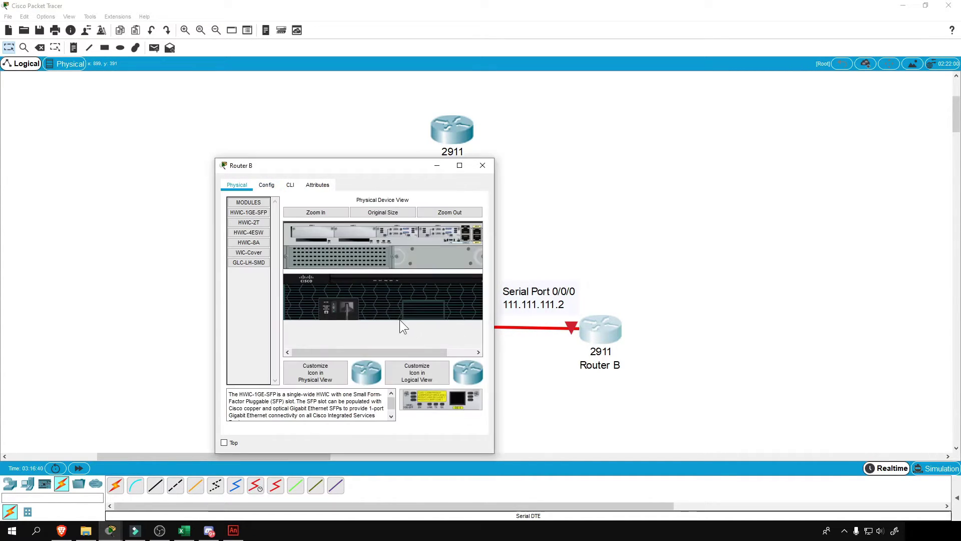
click(266, 185)
click(258, 317)
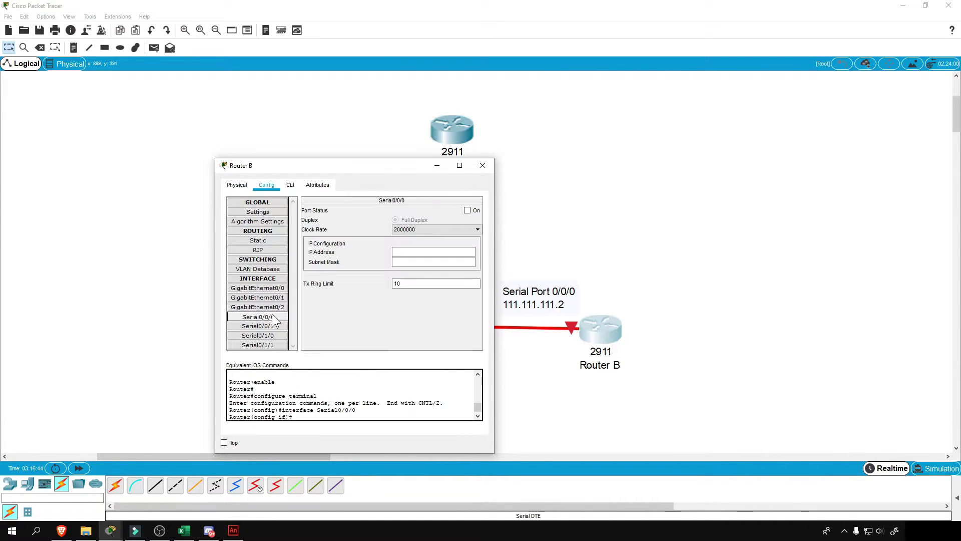
Step: Give Serial0/0/0 IP 111.111.111.2, mask 255.255.255.252, and switch the port on
click(441, 261)
text(255.255.255.252)
click(441, 252)
text(111.111.111.2)
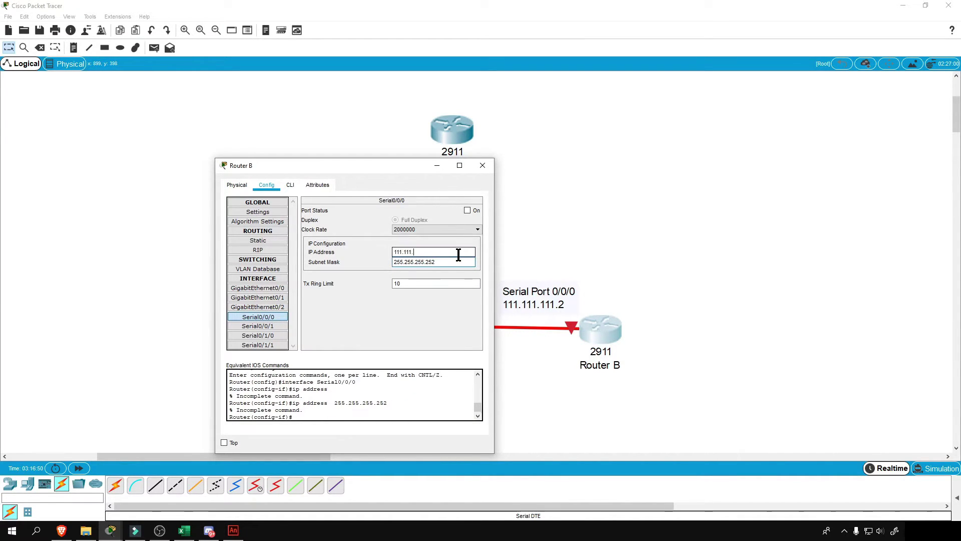
click(467, 210)
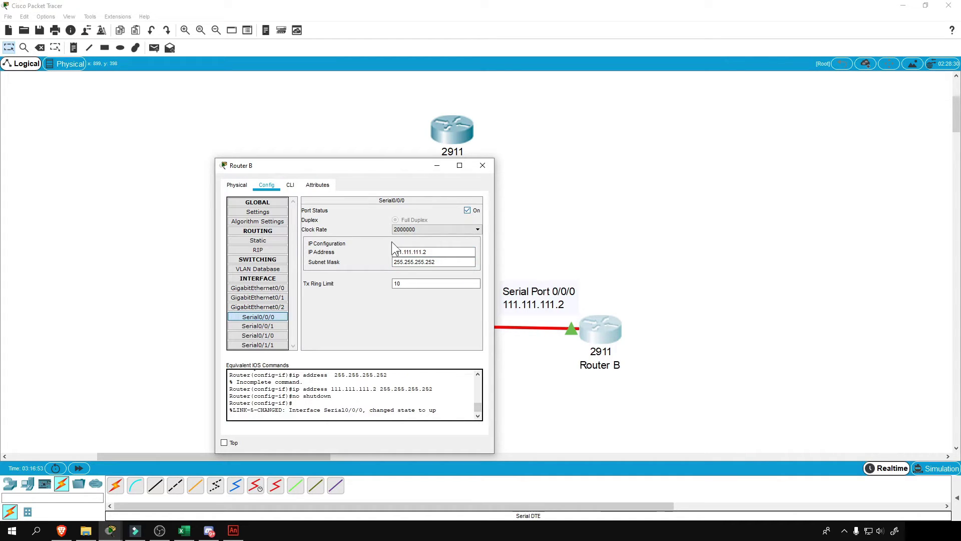
Step: Close Router B's settings window and maximize the Packet Tracer window
click(483, 165)
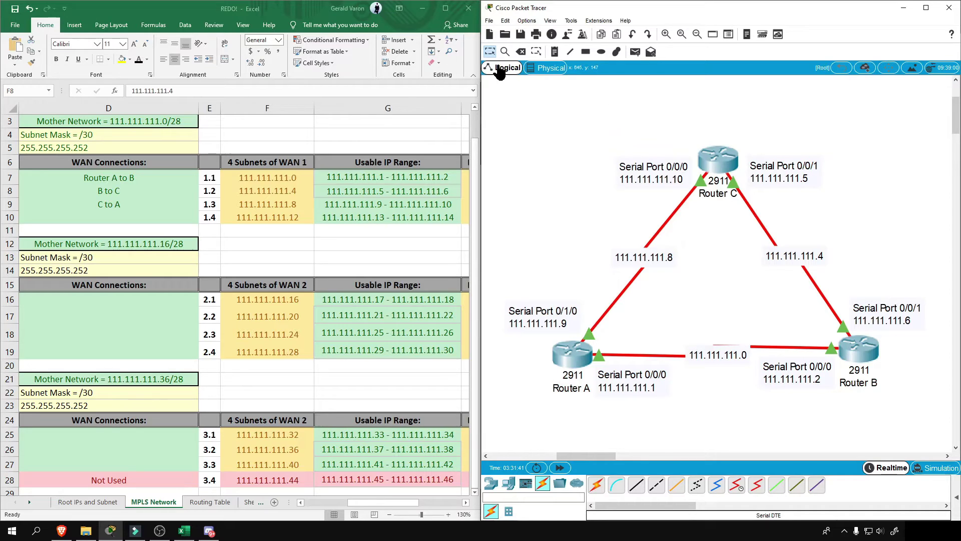
click(927, 8)
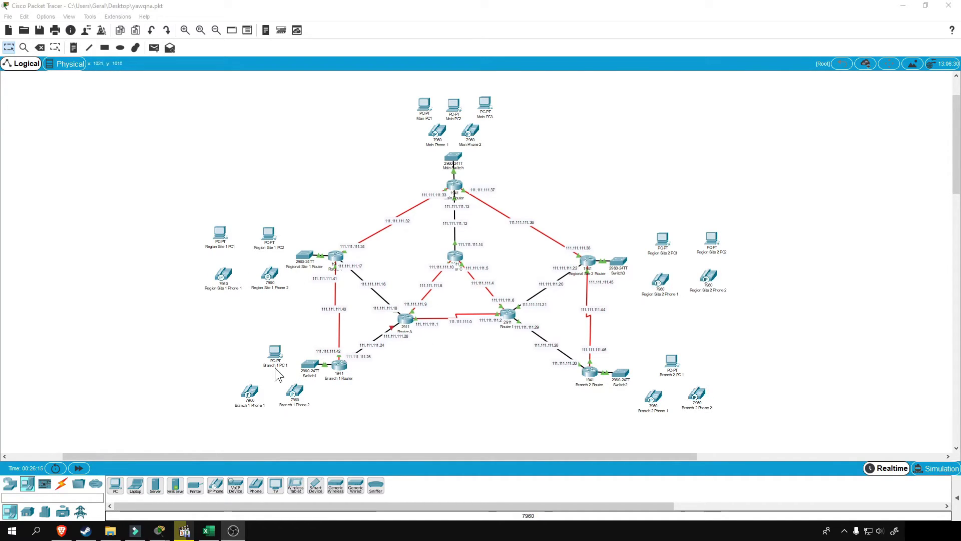
Step: Reposition Branch 1 PC 1 slightly to the right in the topology
drag(278, 348, 258, 358)
click(256, 361)
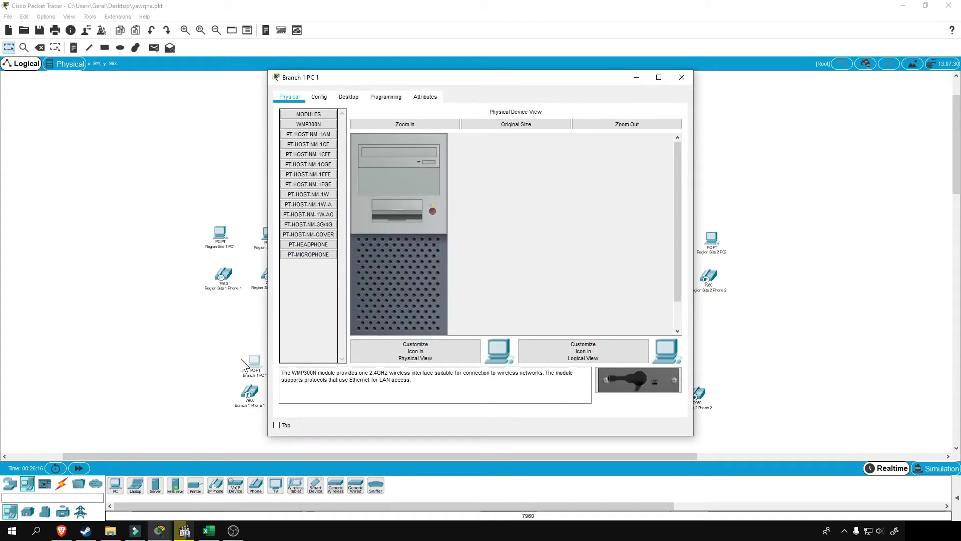
click(686, 74)
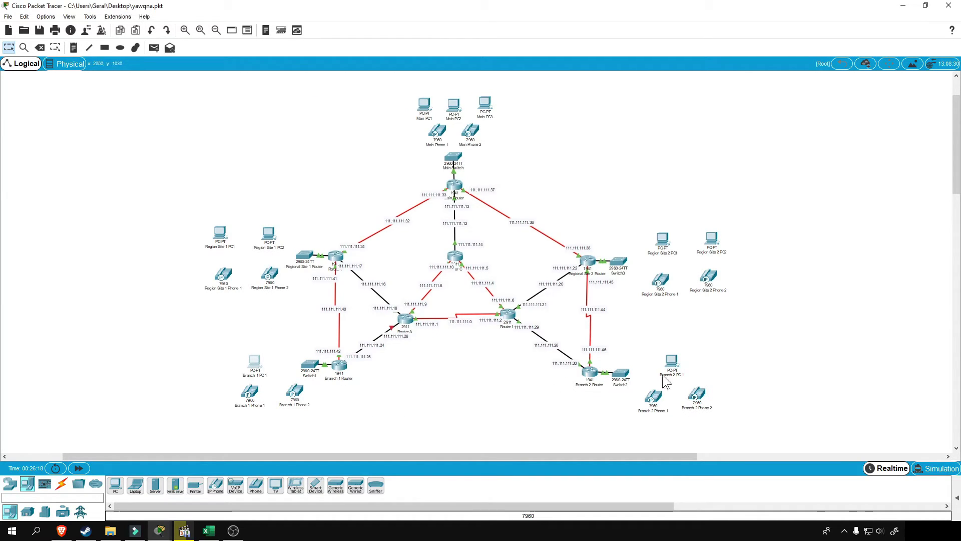
drag(256, 368, 278, 368)
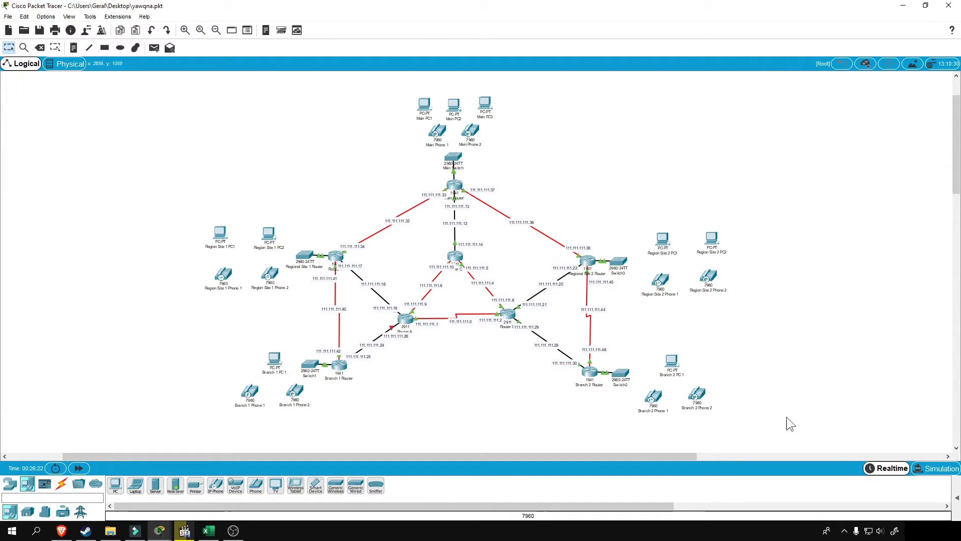
Step: Cable Region Site 1 PC1 and Phone 1 to the Regional Site 1 switch with copper straight-through
click(62, 484)
click(175, 486)
click(303, 255)
click(325, 30)
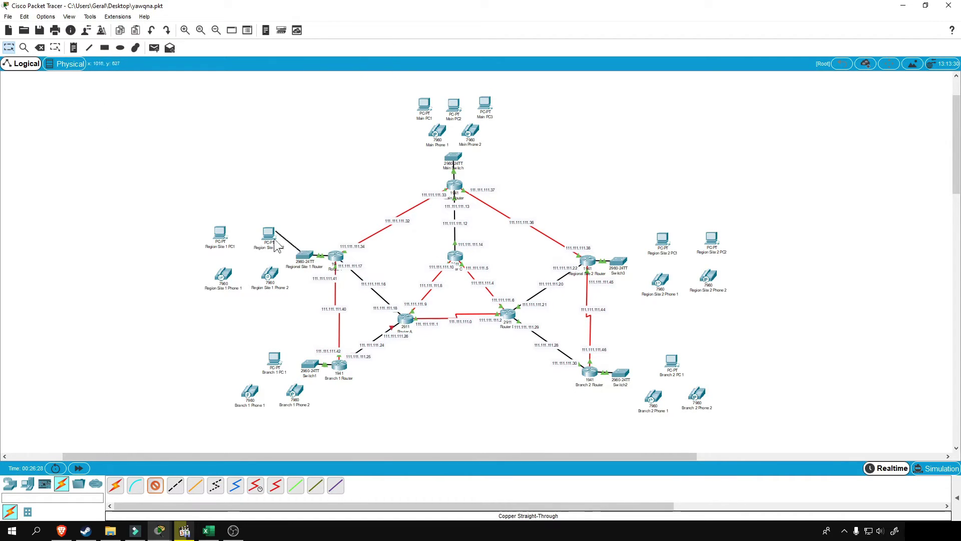
click(220, 233)
click(245, 273)
click(135, 485)
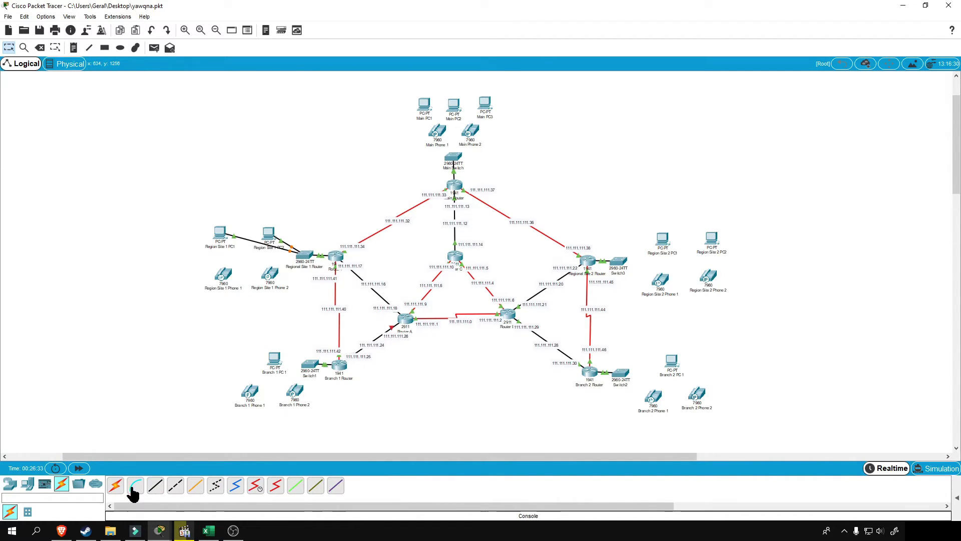
click(175, 485)
click(303, 255)
click(326, 281)
click(223, 274)
click(265, 276)
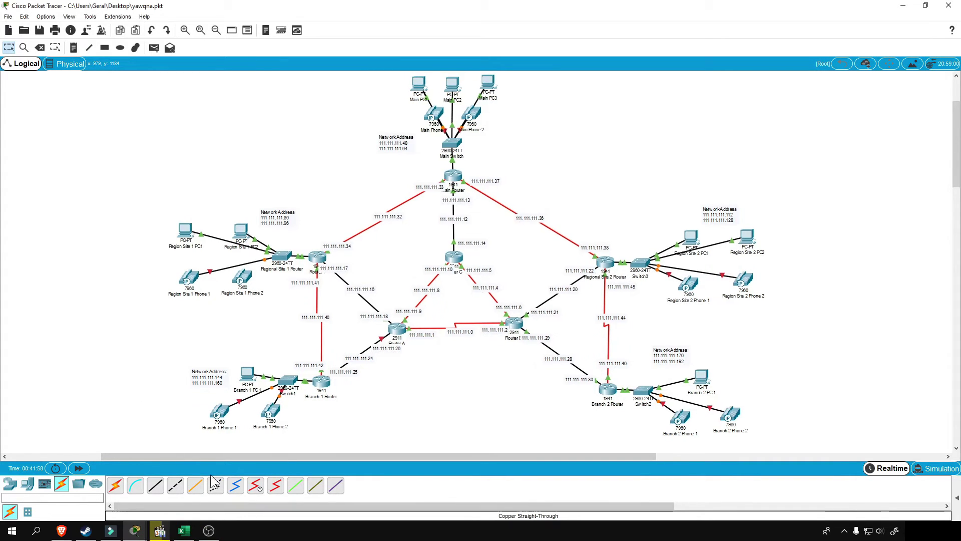
click(185, 531)
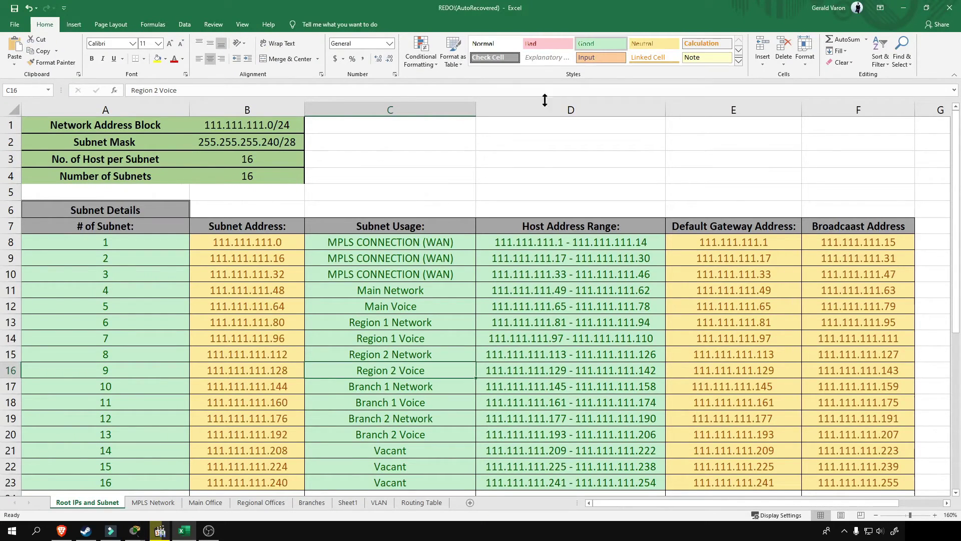
scroll(501, 226, down, 1)
click(325, 239)
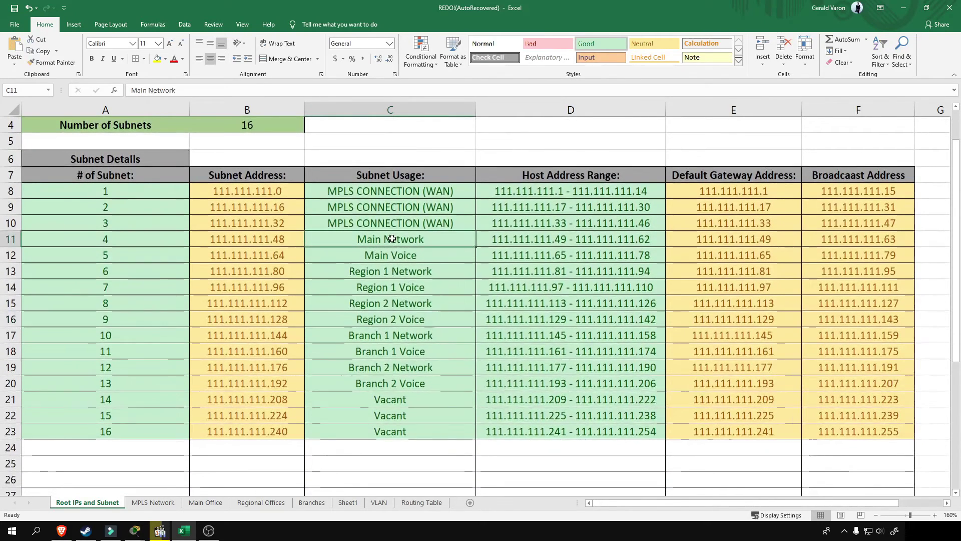
shift+click(481, 383)
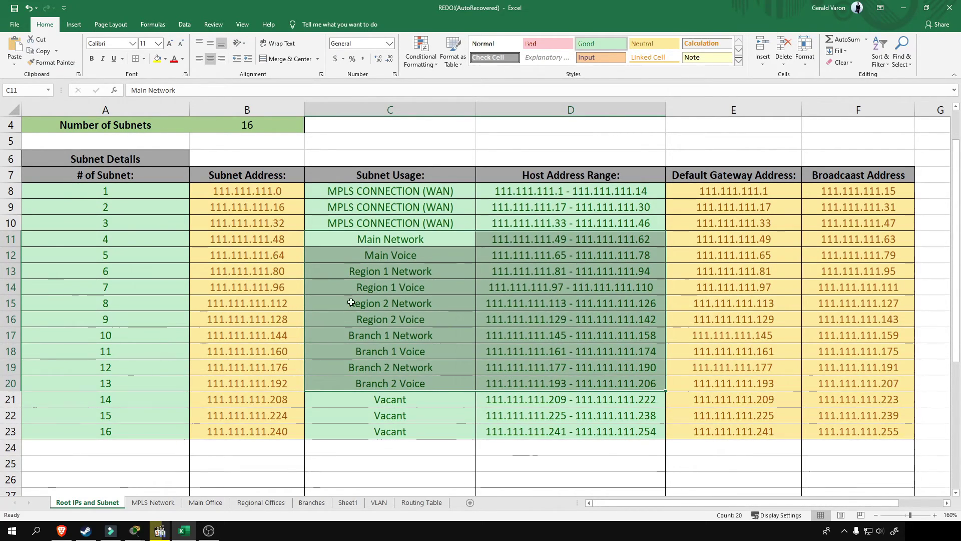
mouse_move(141, 534)
click(151, 443)
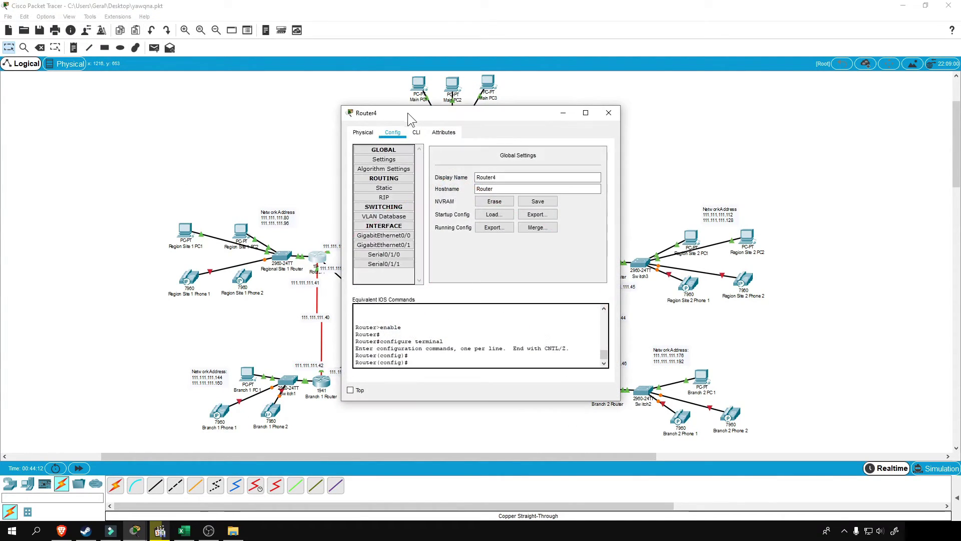
Step: On Router4's static routes page, enter destination network 111.111.111.48
drag(408, 112, 427, 130)
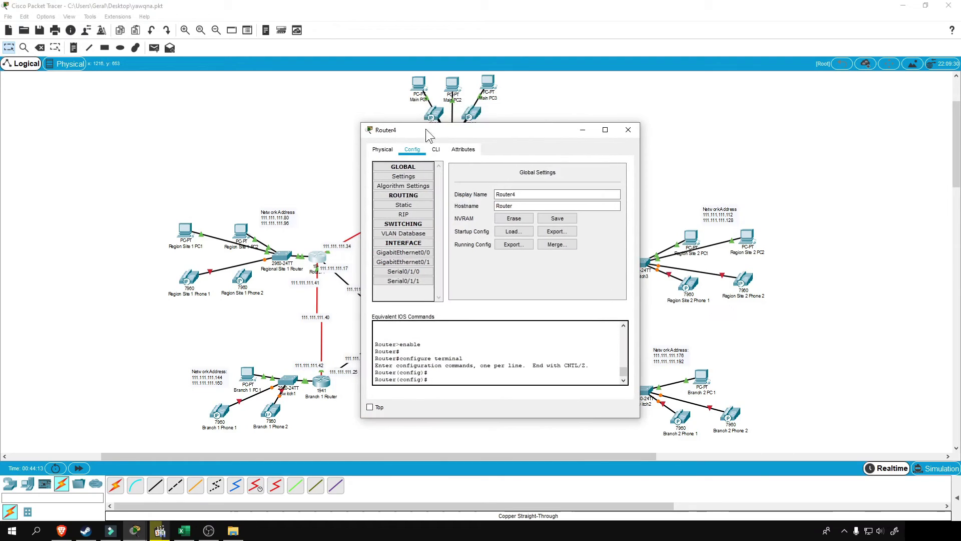
click(403, 205)
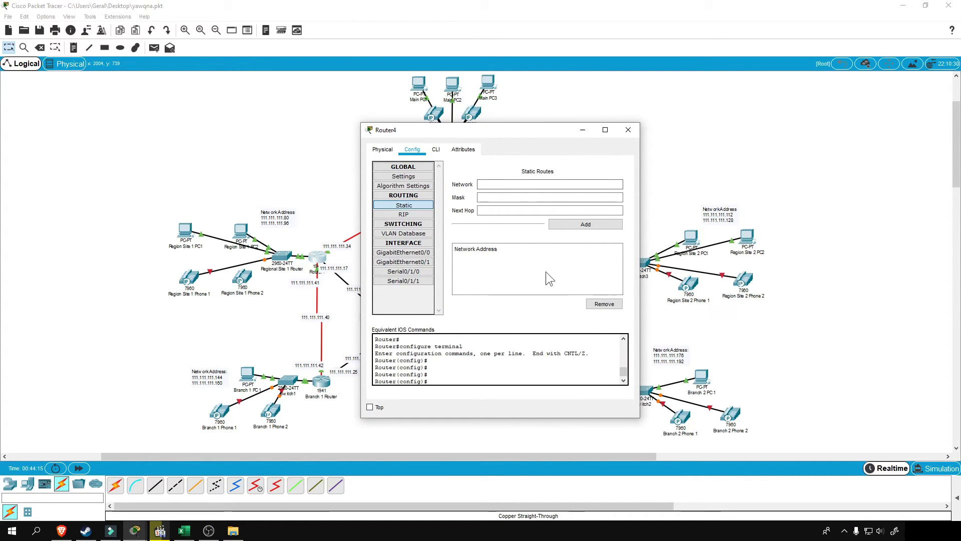
click(539, 185)
drag(501, 140, 497, 196)
text(111)
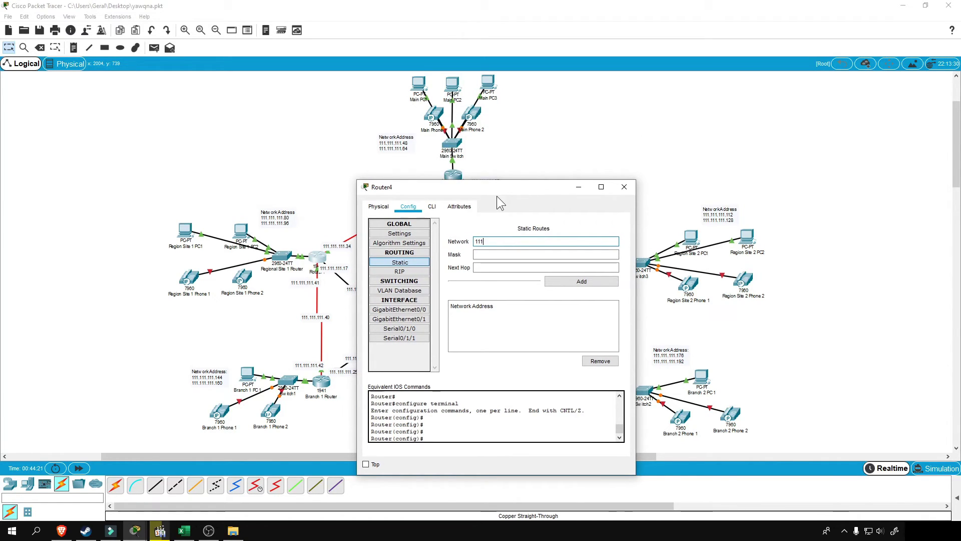
text(.111.11148)
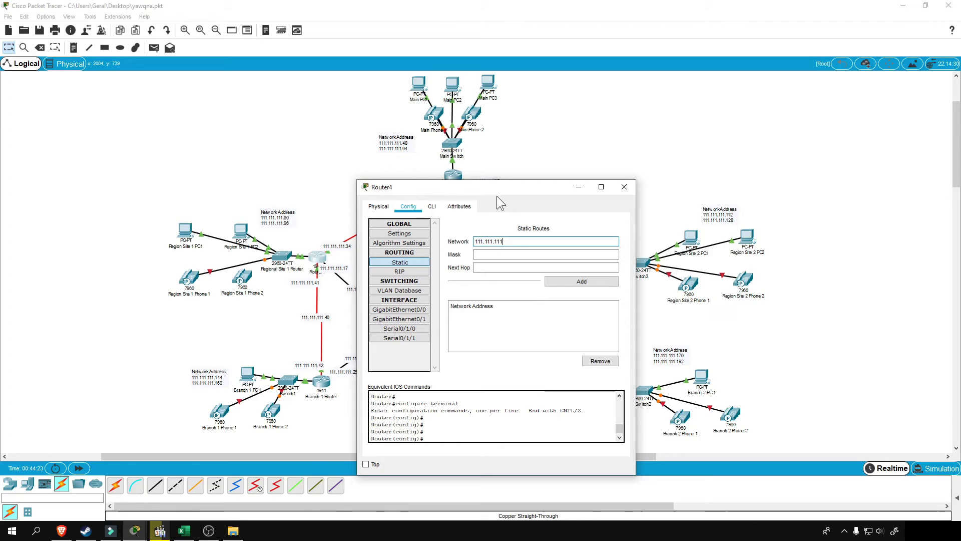
key(BackSpace)
key(BackSpace)
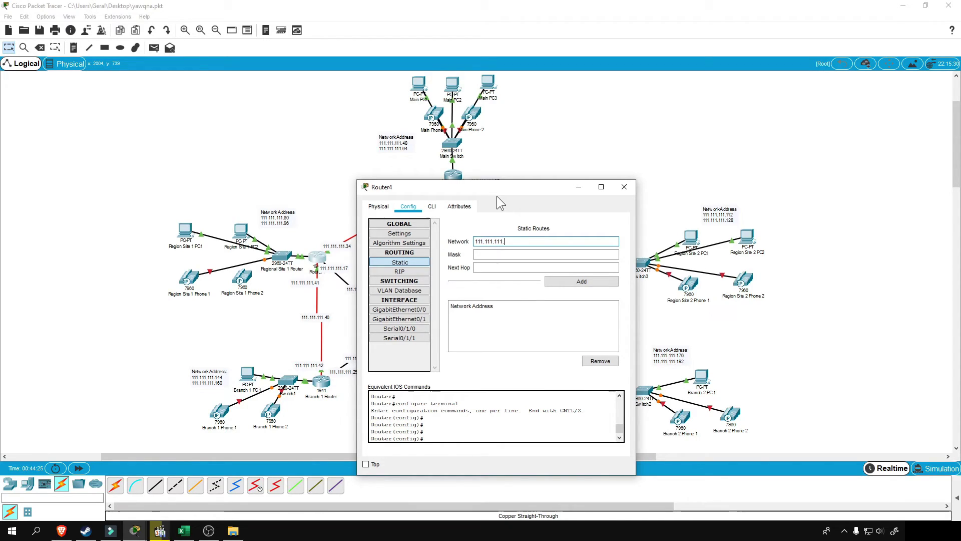
text(.48)
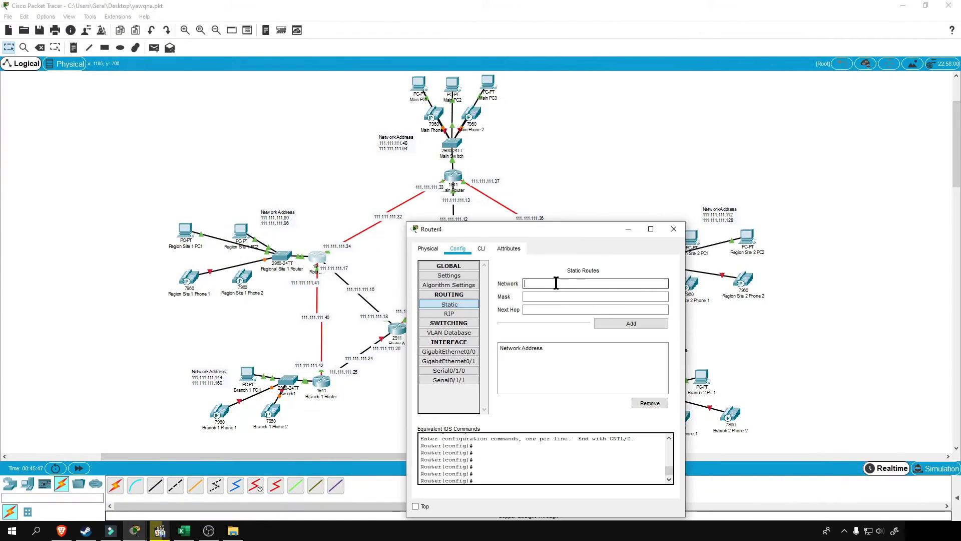
Step: Enter Router4 route 111.111.111.64, mask 255.255.255.240, next hop 111.111.111.43, then open Branch 1 Router
text(111.111.111.64)
click(556, 297)
text(255.255.255.240)
click(556, 309)
text(111.111.111.43)
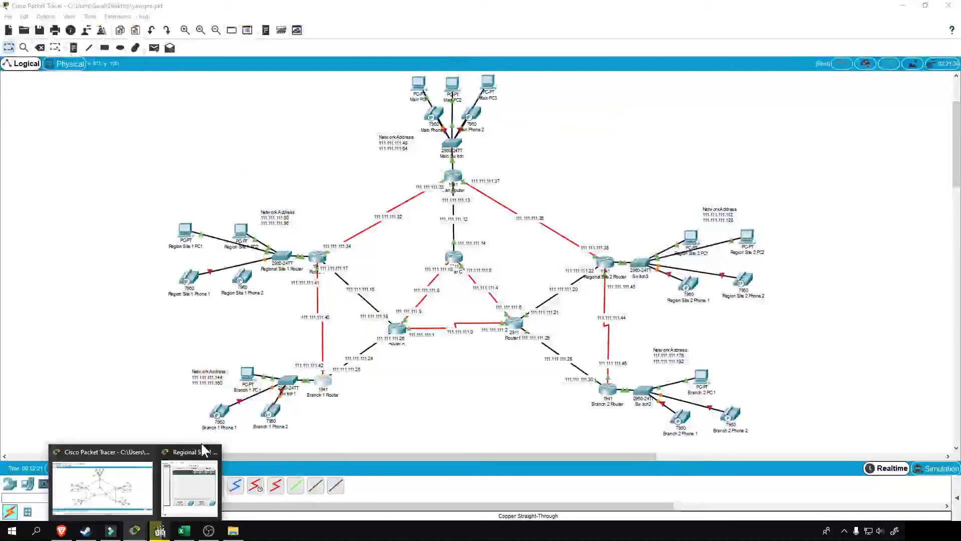
click(170, 461)
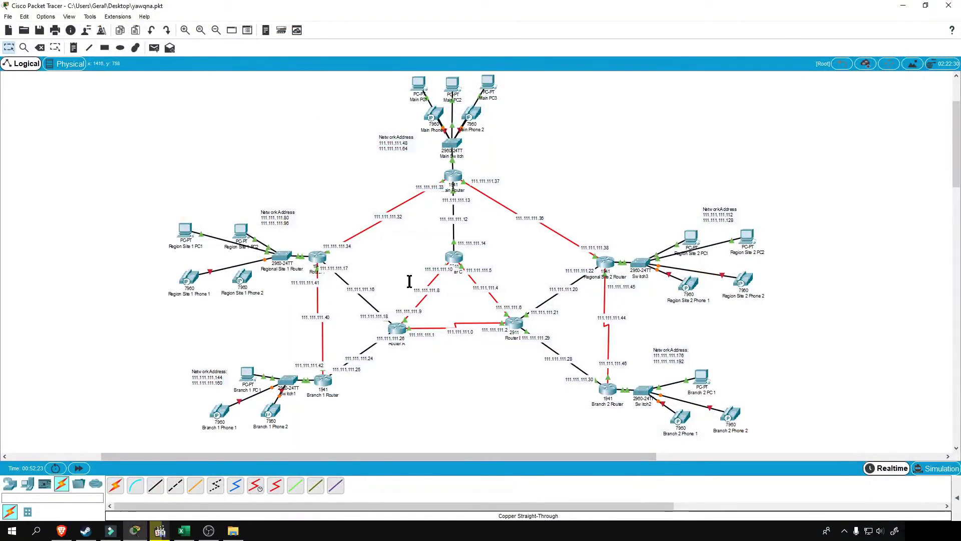
click(323, 381)
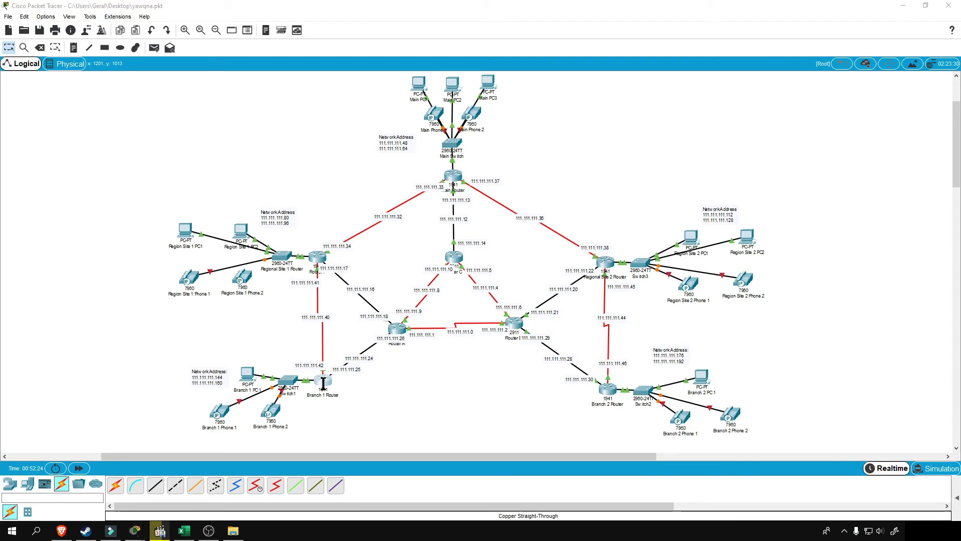
Step: Review Branch 1 Router's static routes via 111.111.111.26 and 111.111.111.41, then close its settings
click(384, 188)
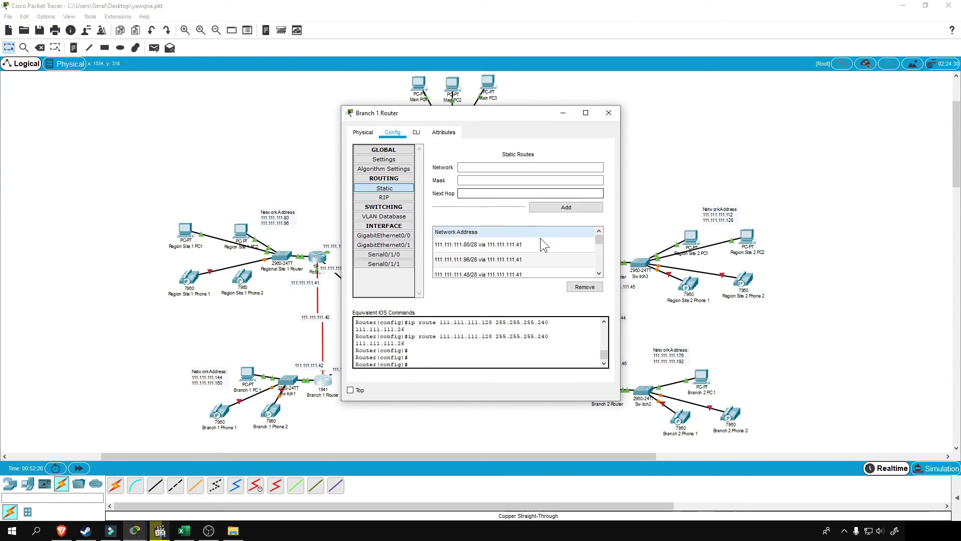
scroll(546, 250, down, 3)
drag(507, 106, 484, 1)
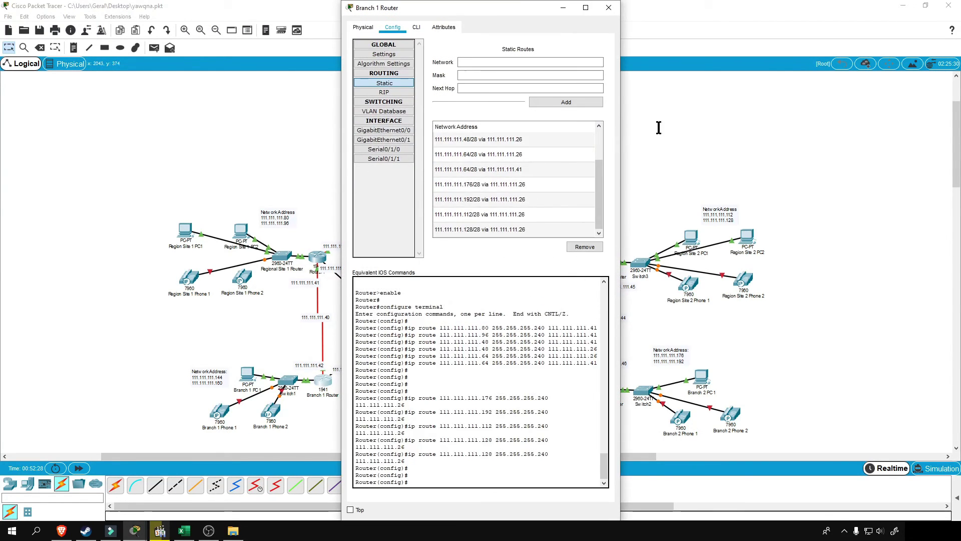
click(607, 8)
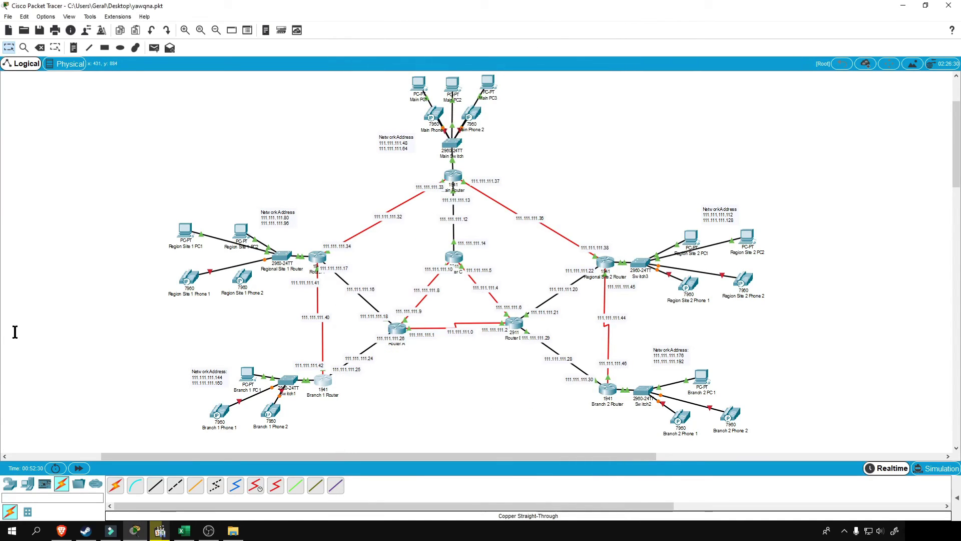